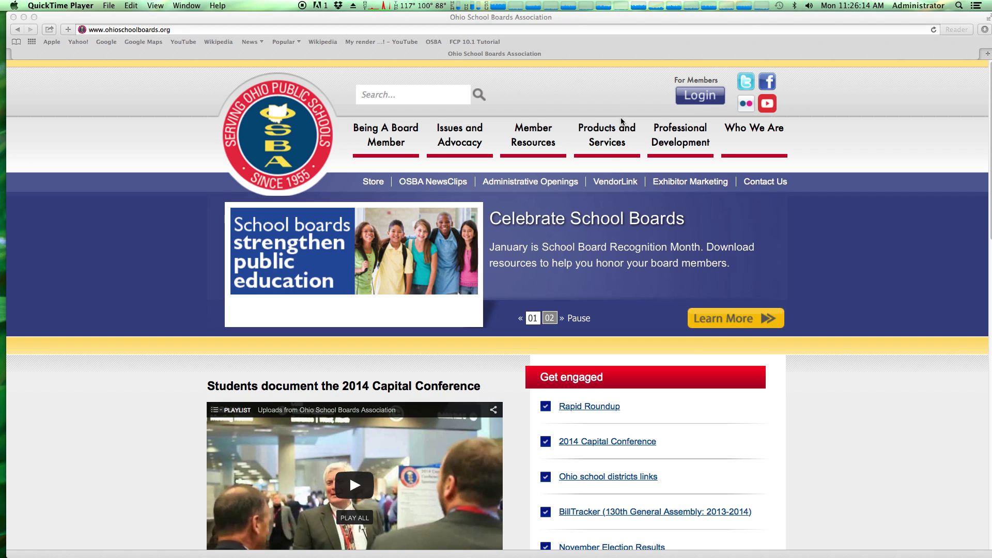
Bring the Safari window showing the OSBA home page to the front
{"action": "left_click", "coordinate": [622, 99]}
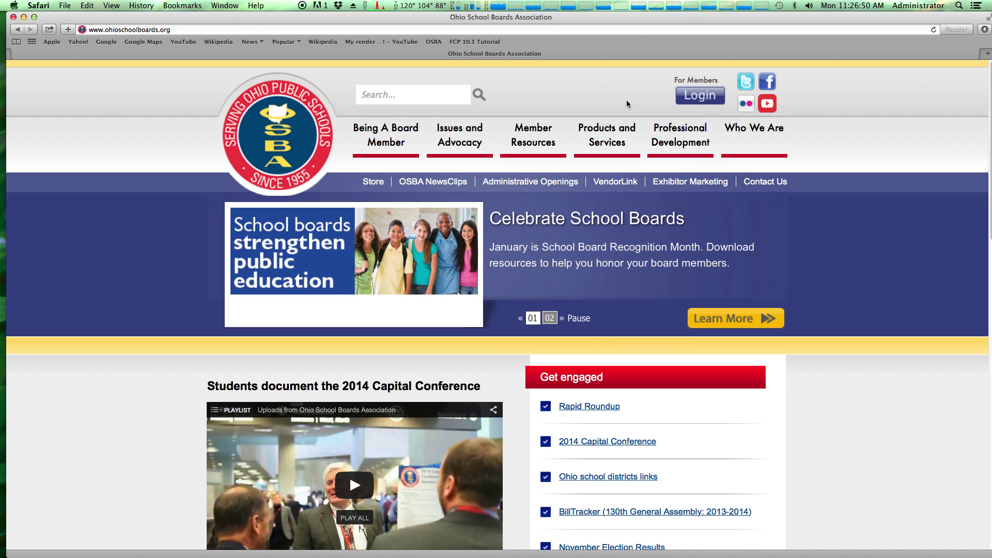
Log in to the member account using the saved login from Safari's autofill list
{"action": "left_click", "coordinate": [697, 100]}
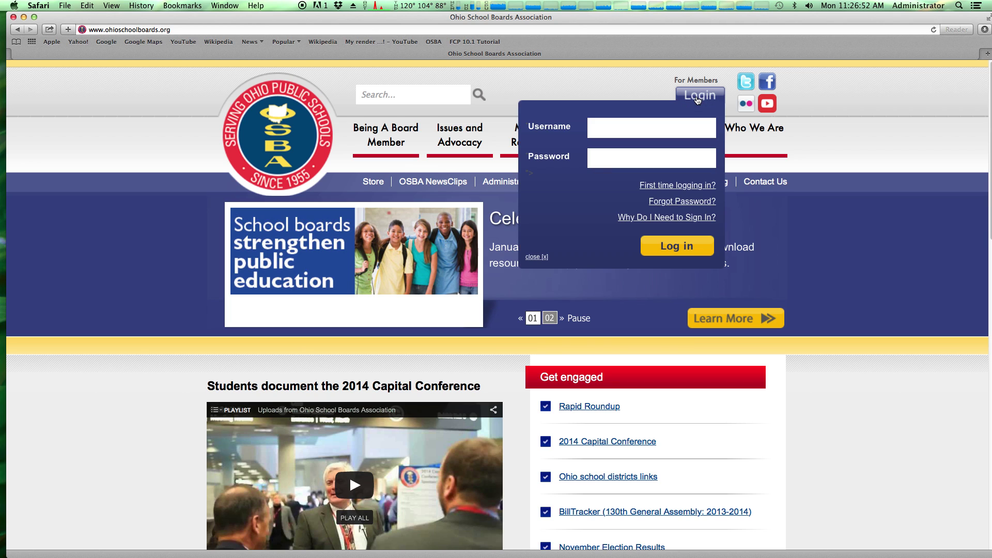
{"action": "left_click", "coordinate": [646, 126]}
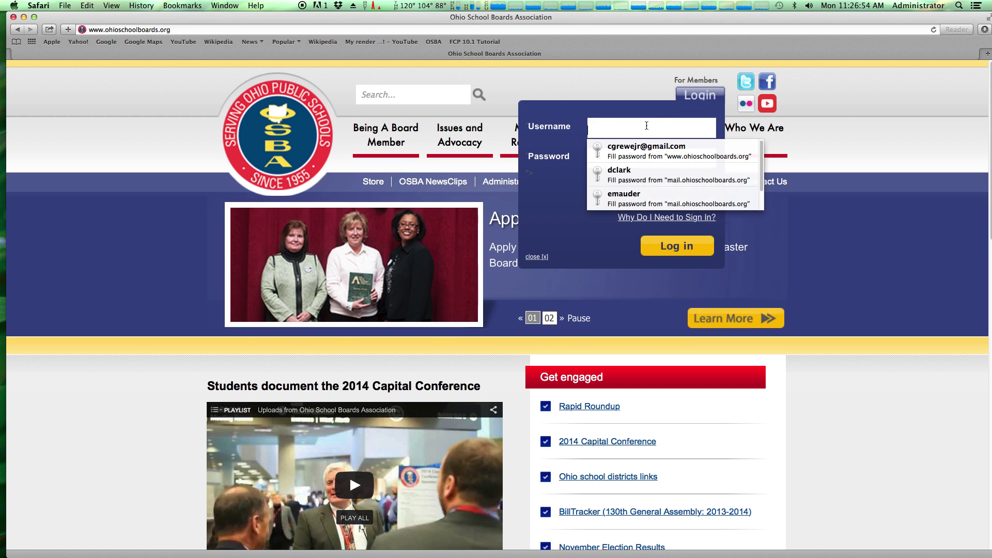
{"action": "left_click", "coordinate": [624, 181]}
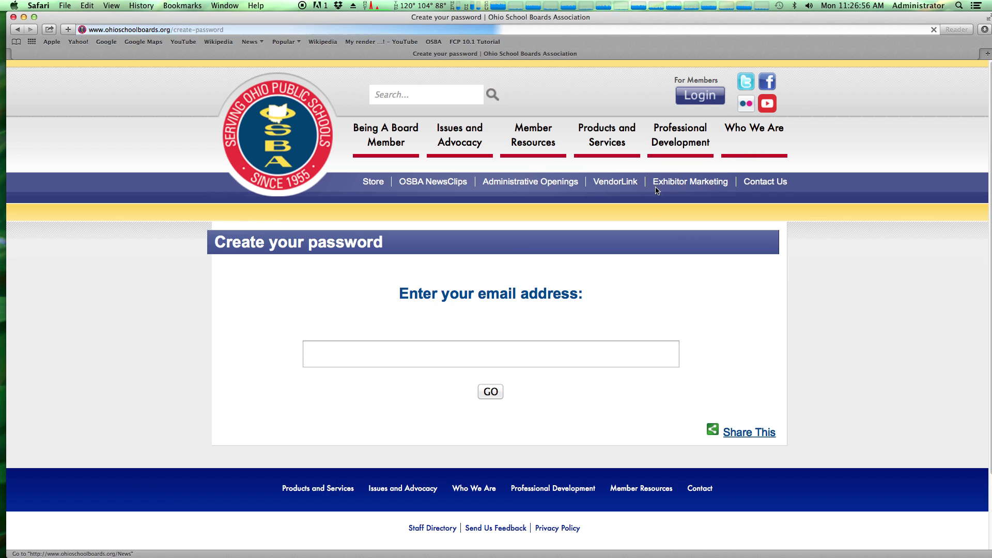
{"action": "left_click", "coordinate": [689, 101]}
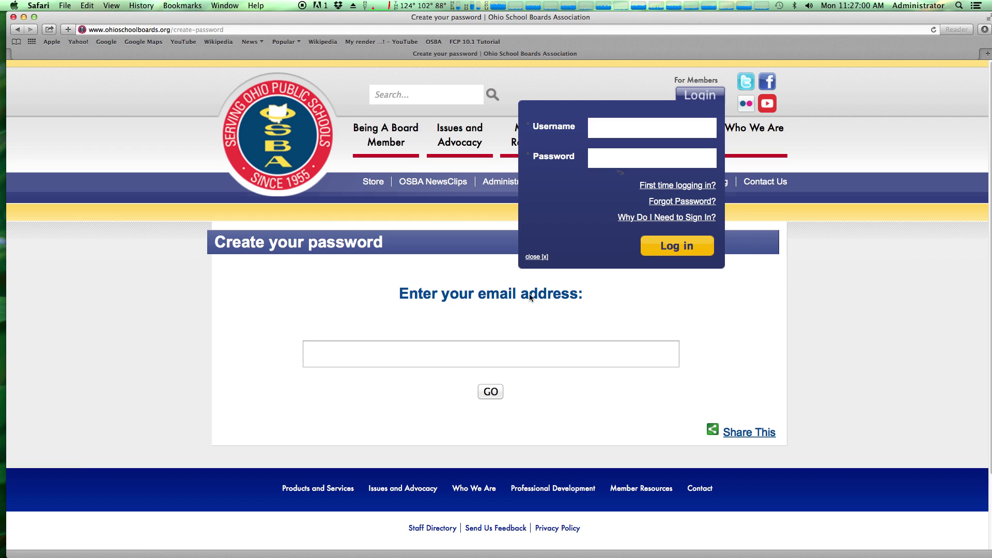
{"action": "left_click", "coordinate": [428, 349]}
{"action": "left_click", "coordinate": [614, 128]}
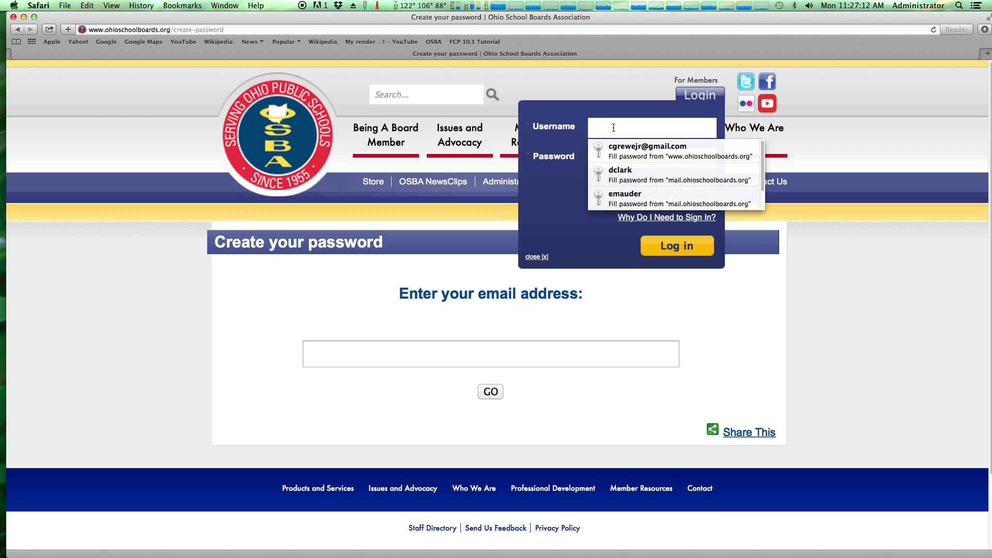
{"action": "left_click", "coordinate": [631, 152]}
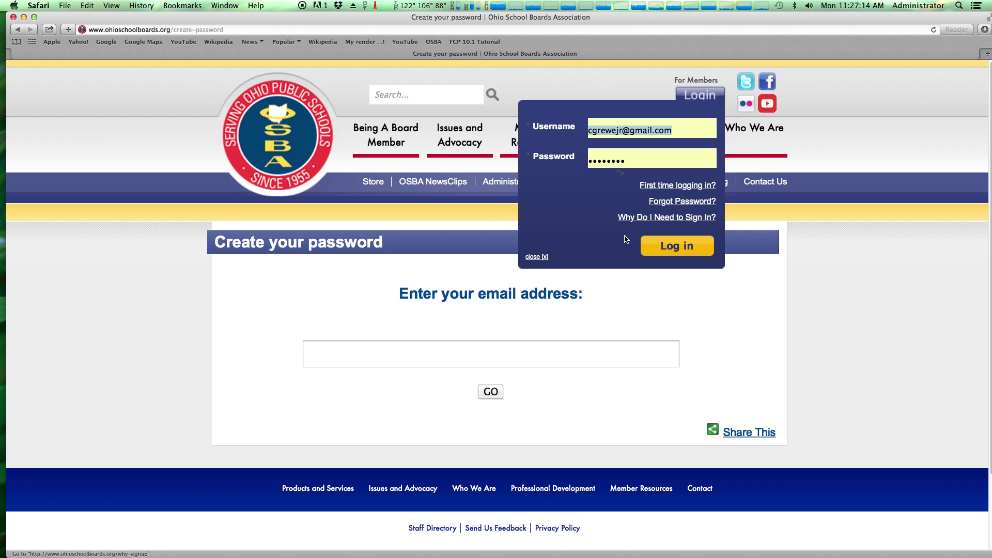
{"action": "left_click", "coordinate": [667, 245]}
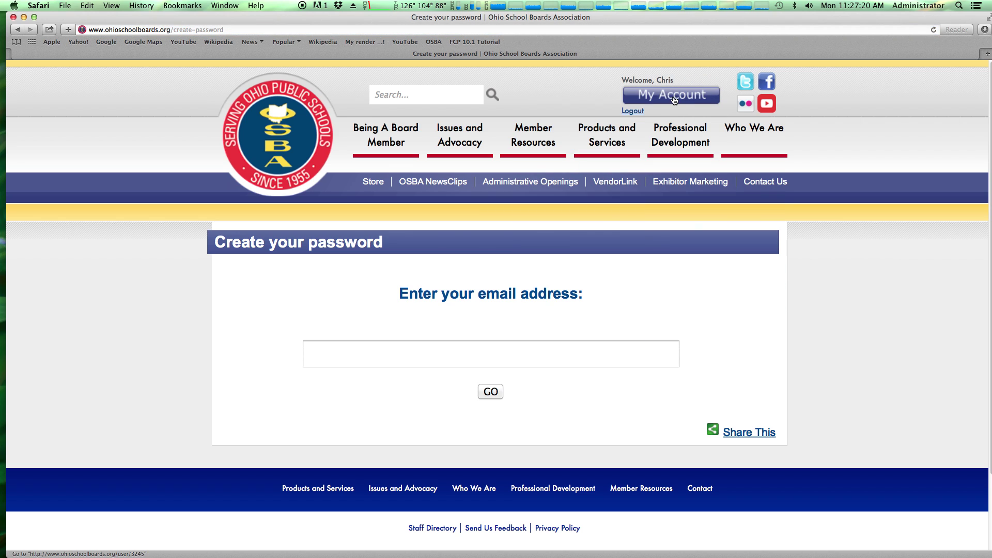
Go from the OSBA logo to My Account and expand the Personal Info section
{"action": "left_click", "coordinate": [306, 126]}
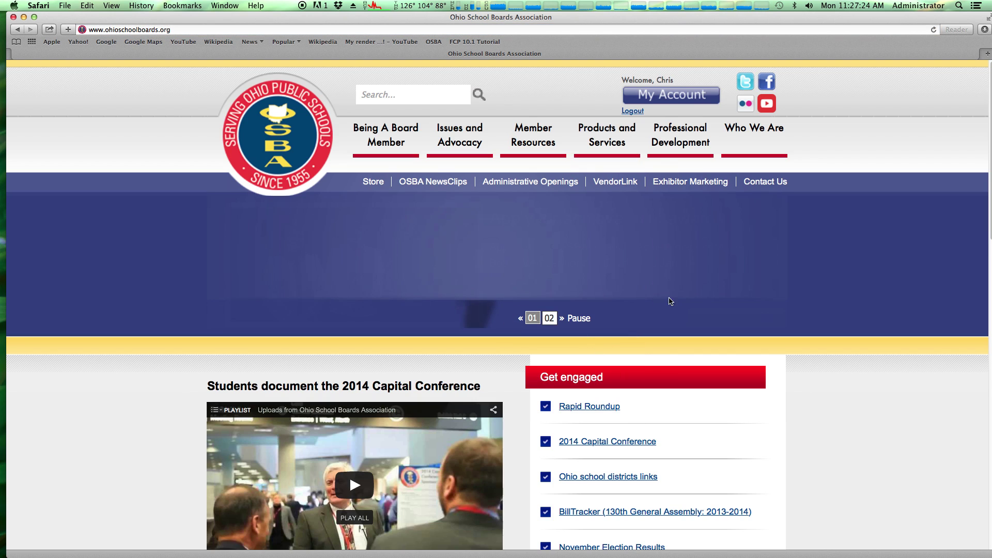
{"action": "left_click", "coordinate": [671, 99]}
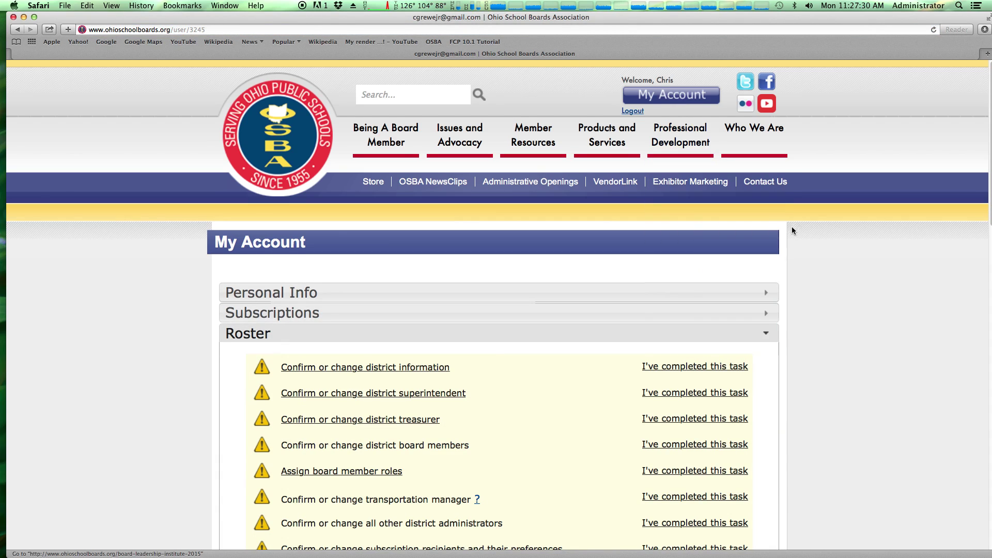
{"action": "scroll", "coordinate": [825, 246], "scroll_direction": "down", "scroll_amount": 1}
{"action": "scroll", "coordinate": [824, 243], "scroll_direction": "down", "scroll_amount": 4}
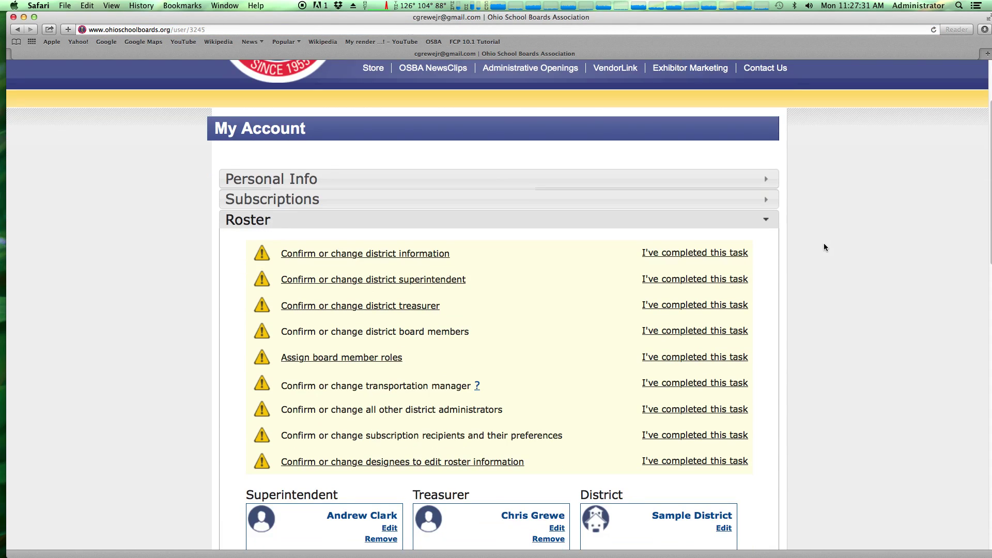
{"action": "left_click", "coordinate": [314, 180]}
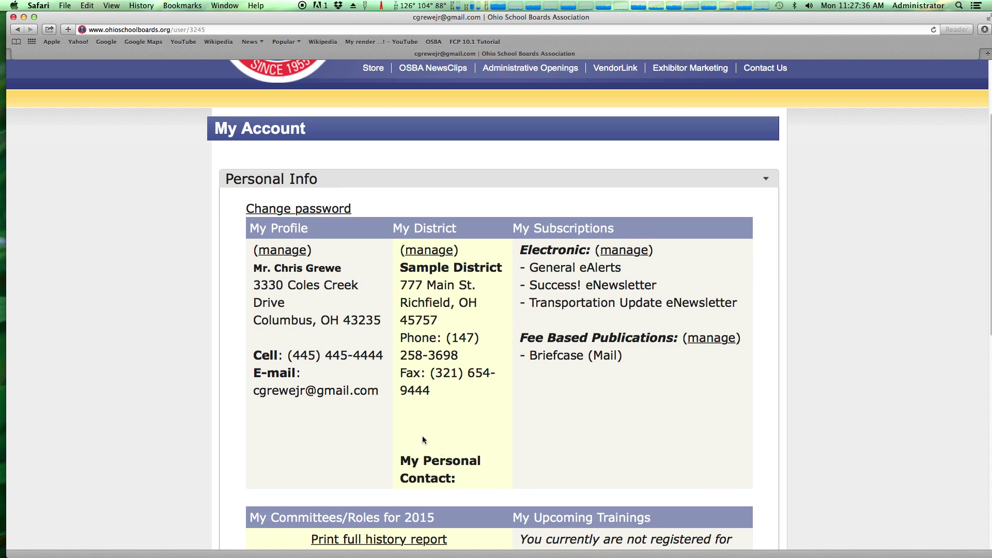
Review the committees and roles details, then expand the Subscriptions section
{"action": "scroll", "coordinate": [478, 432], "scroll_direction": "down", "scroll_amount": 2}
{"action": "scroll", "coordinate": [479, 431], "scroll_direction": "down", "scroll_amount": 5}
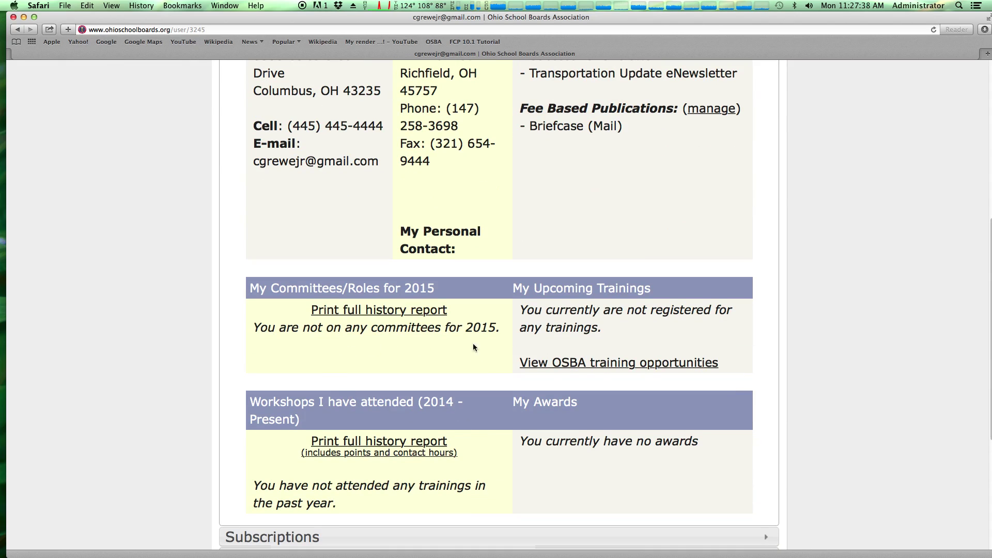
{"action": "left_click_drag", "start_coordinate": [347, 288], "coordinate": [421, 293]}
{"action": "left_click", "coordinate": [443, 288]}
{"action": "scroll", "coordinate": [420, 369], "scroll_direction": "down", "scroll_amount": 5}
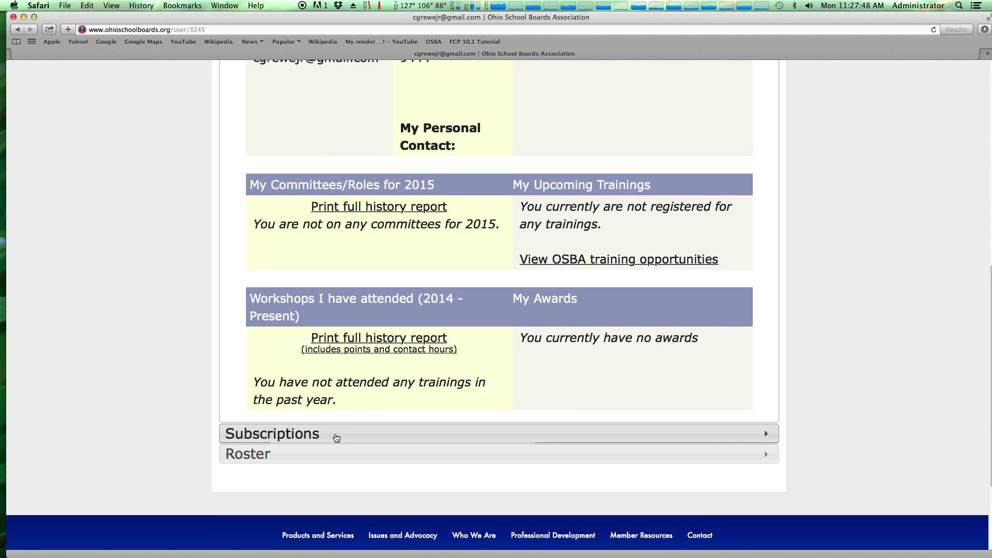
{"action": "left_click", "coordinate": [337, 438]}
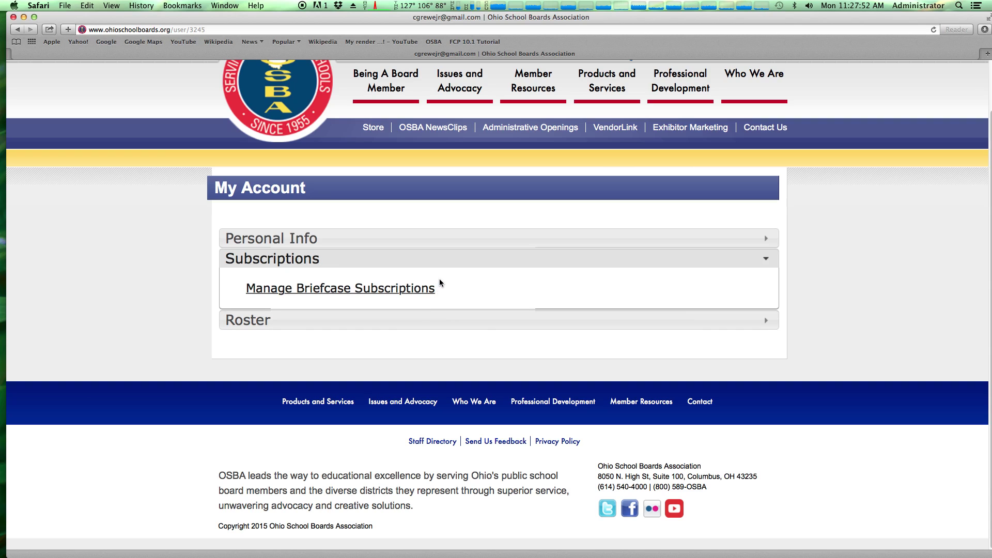
Open the Roster section and review its nine tasks, including the other district administrators task
{"action": "left_click", "coordinate": [406, 321]}
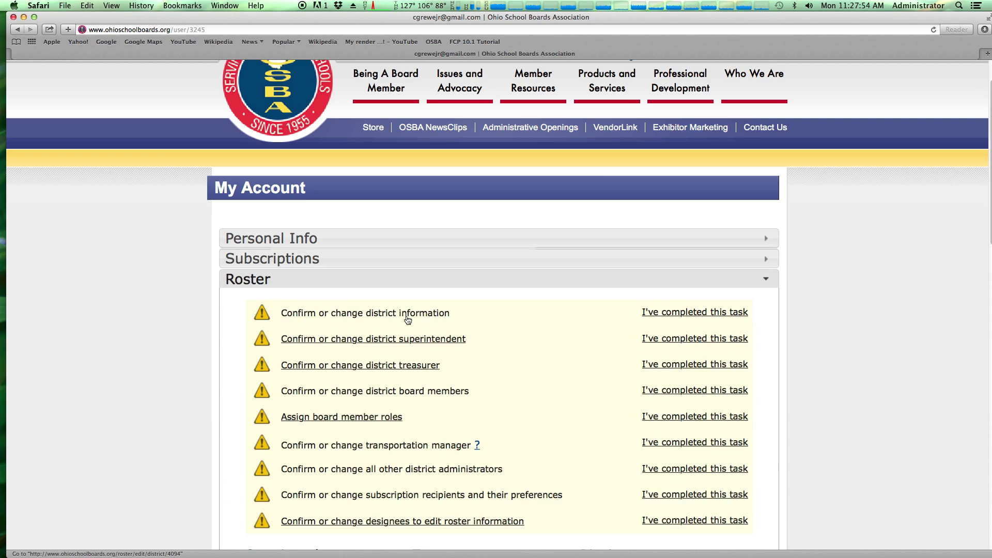
{"action": "scroll", "coordinate": [827, 343], "scroll_direction": "down", "scroll_amount": 4}
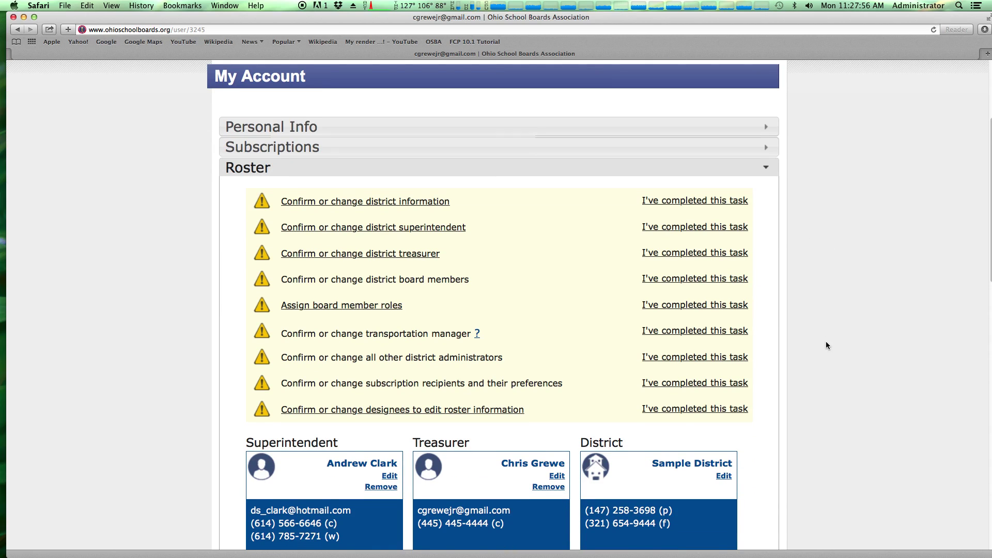
{"action": "scroll", "coordinate": [825, 341], "scroll_direction": "down", "scroll_amount": 2}
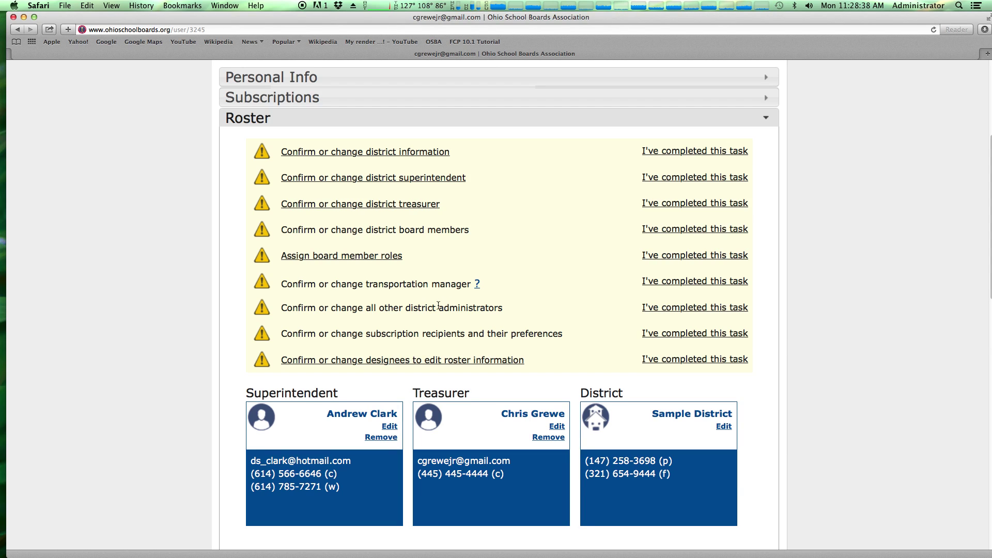
{"action": "left_click_drag", "start_coordinate": [384, 309], "coordinate": [500, 310]}
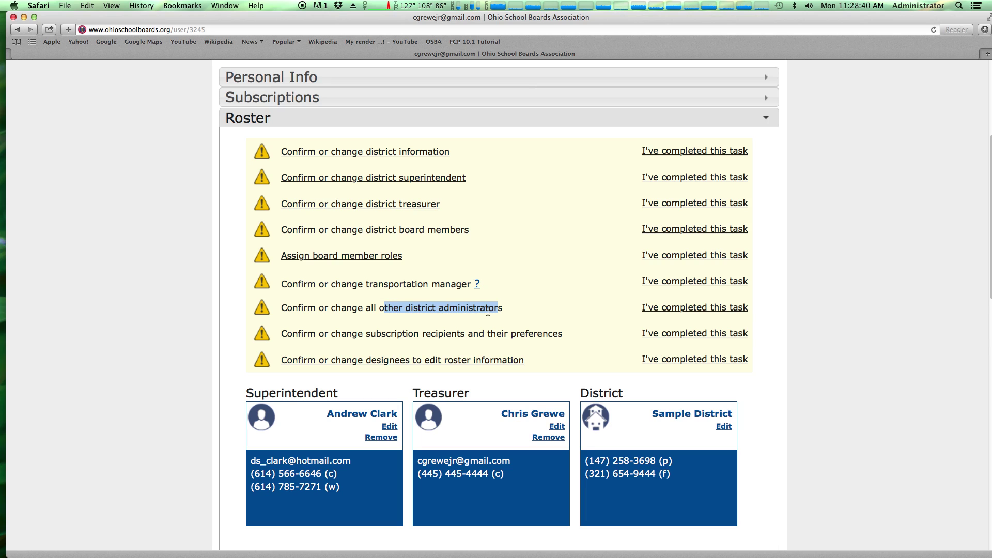
{"action": "left_click", "coordinate": [487, 312]}
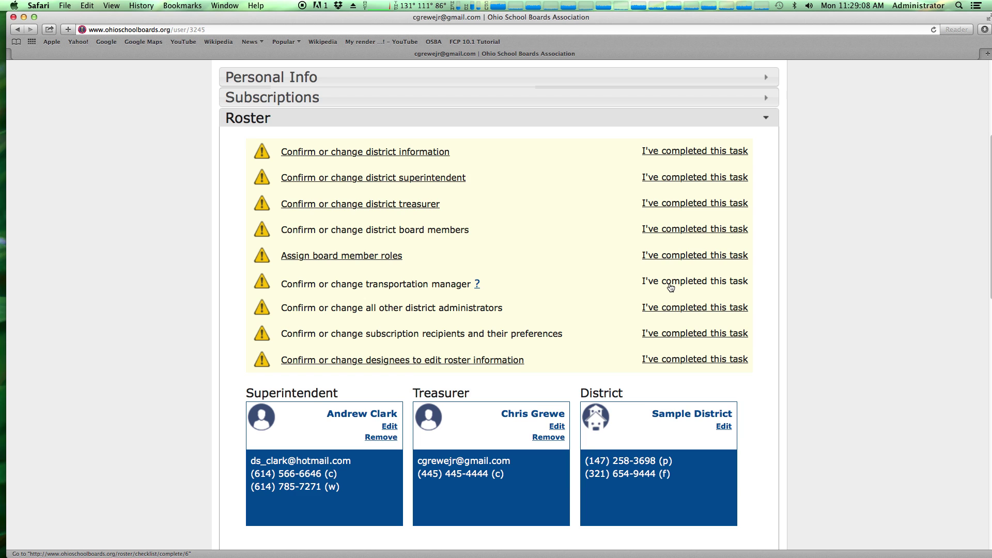
Mark 'Confirm or change designees to edit roster information' as completed and check its completion date
{"action": "left_click", "coordinate": [733, 357]}
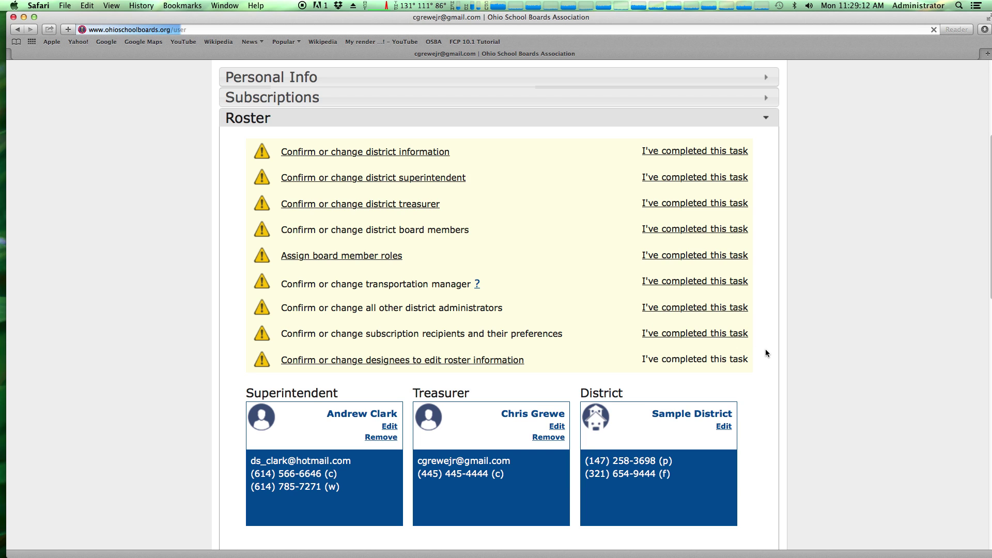
{"action": "scroll", "coordinate": [768, 342], "scroll_direction": "down", "scroll_amount": 5}
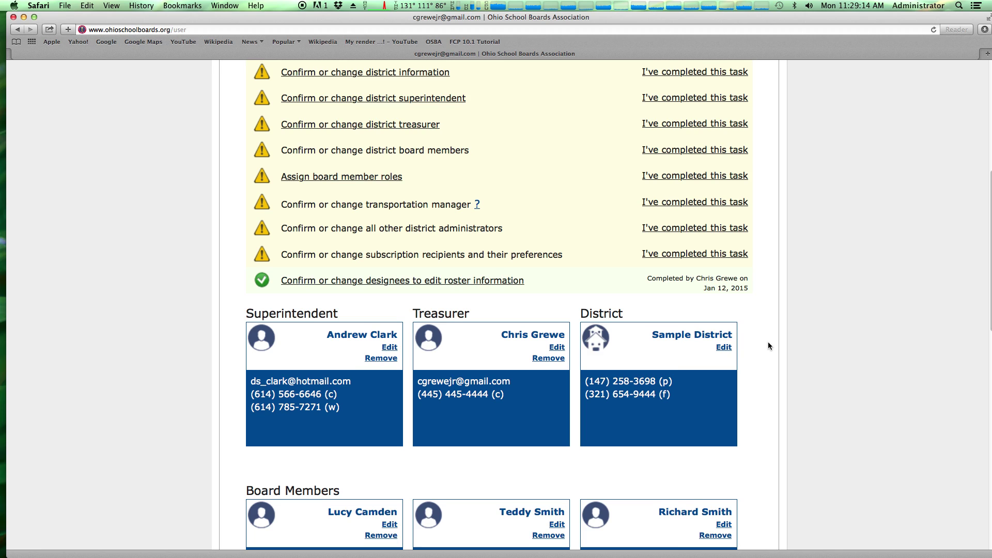
{"action": "left_click_drag", "start_coordinate": [696, 279], "coordinate": [747, 290]}
{"action": "left_click", "coordinate": [725, 290]}
{"action": "scroll", "coordinate": [724, 303], "scroll_direction": "up", "scroll_amount": 1}
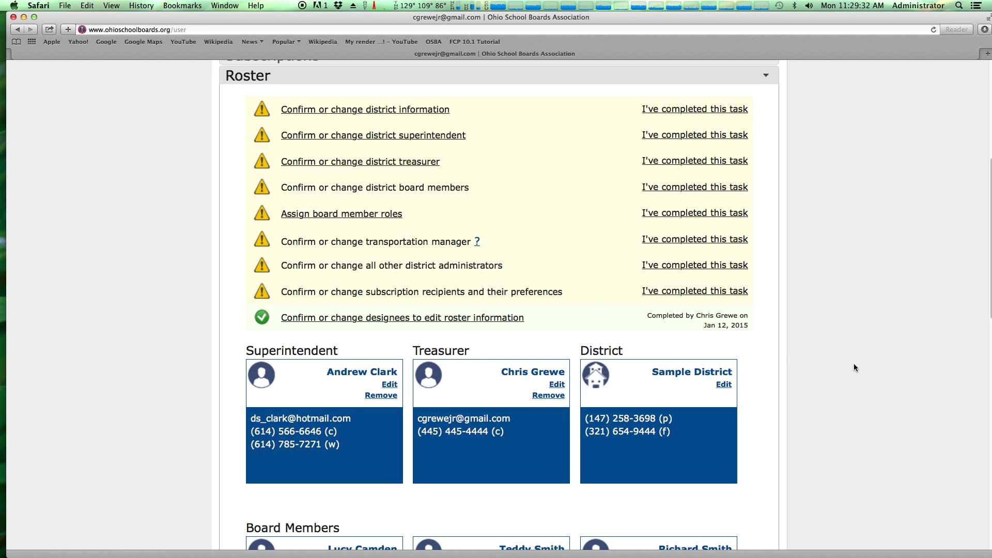
Scroll down to review the five Board Members cards, including President and Vice President
{"action": "scroll", "coordinate": [853, 364], "scroll_direction": "down", "scroll_amount": 4}
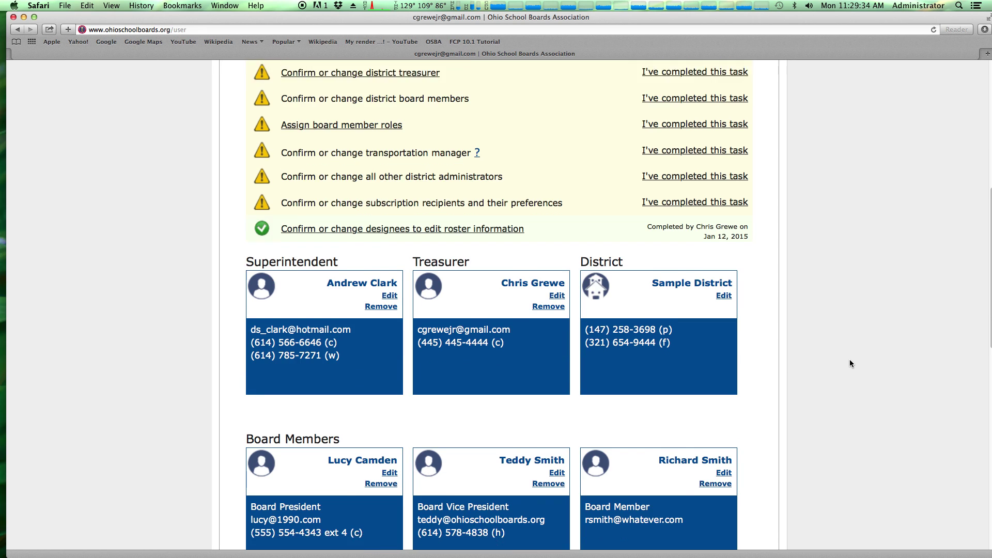
{"action": "scroll", "coordinate": [849, 362], "scroll_direction": "down", "scroll_amount": 2}
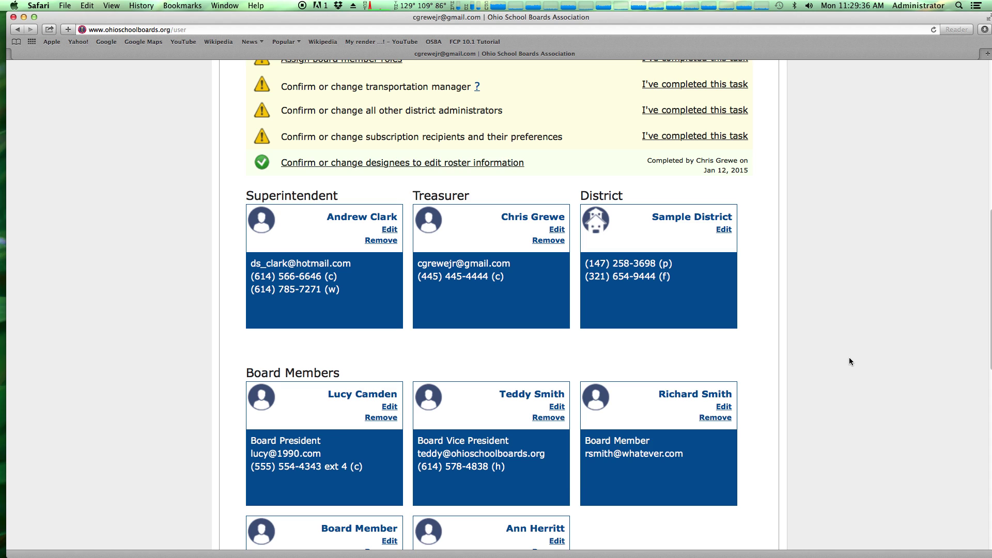
{"action": "scroll", "coordinate": [848, 360], "scroll_direction": "down", "scroll_amount": 1}
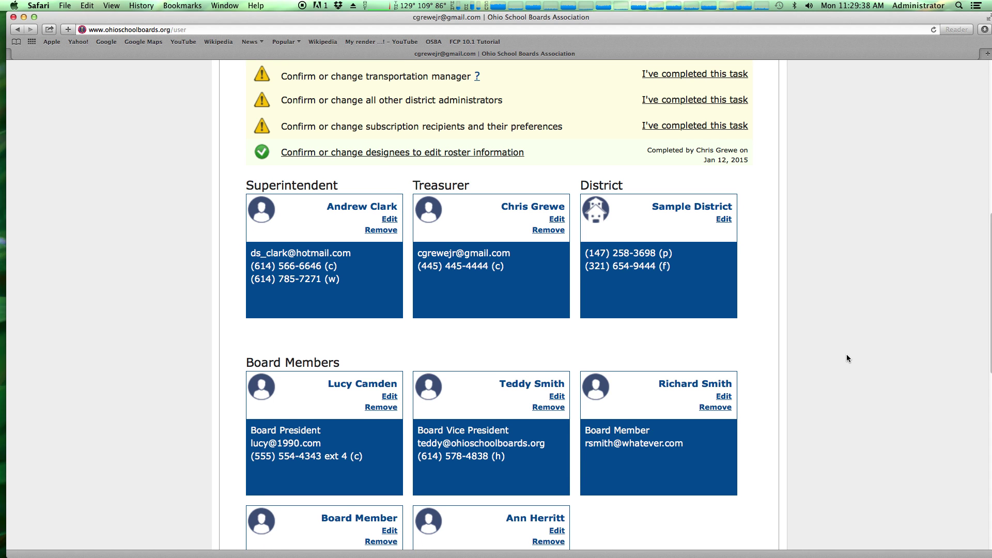
{"action": "scroll", "coordinate": [843, 344], "scroll_direction": "down", "scroll_amount": 2}
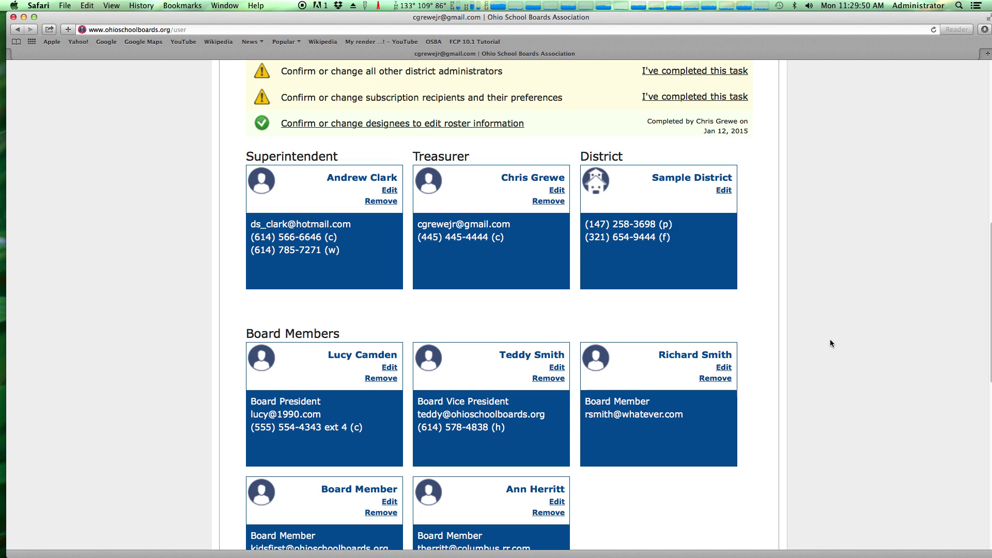
Open the superintendent's contact record in the Edit Individual form and review it
{"action": "left_click", "coordinate": [389, 191]}
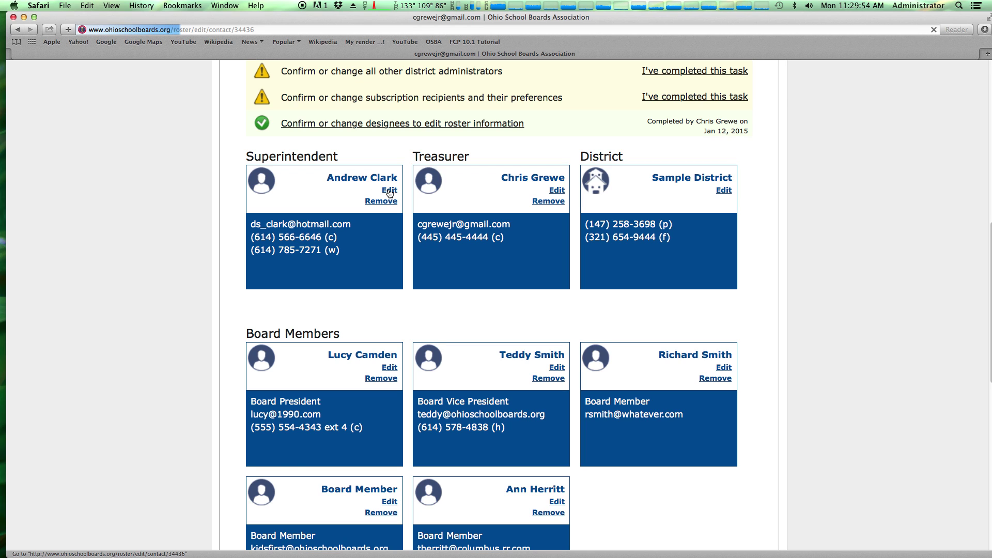
{"action": "scroll", "coordinate": [455, 259], "scroll_direction": "down", "scroll_amount": 5}
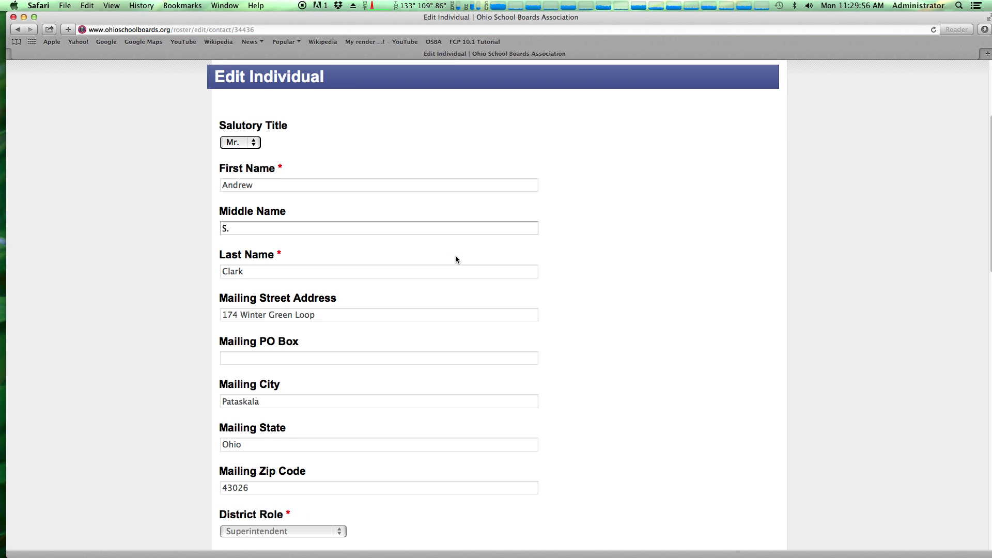
{"action": "scroll", "coordinate": [455, 259], "scroll_direction": "down", "scroll_amount": 5}
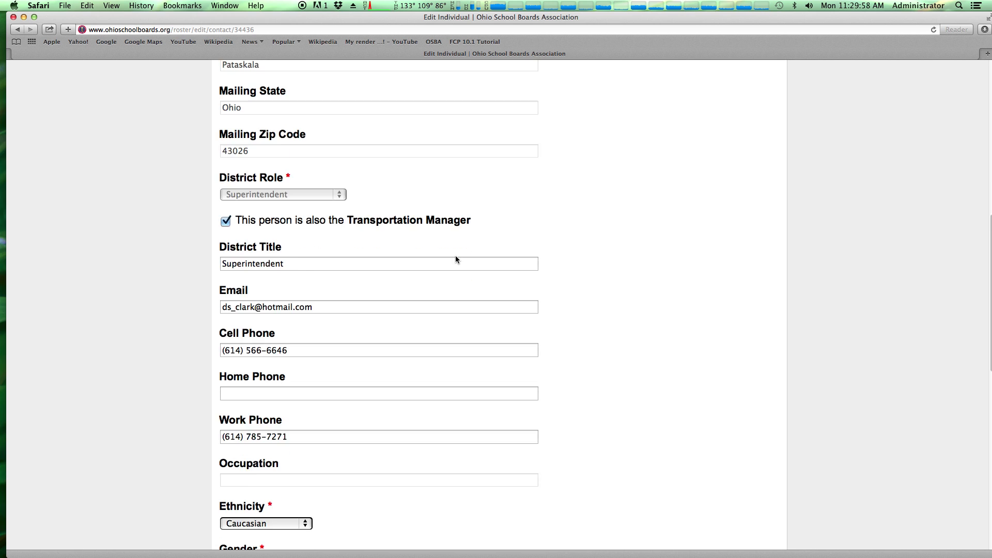
{"action": "scroll", "coordinate": [455, 260], "scroll_direction": "up", "scroll_amount": 1}
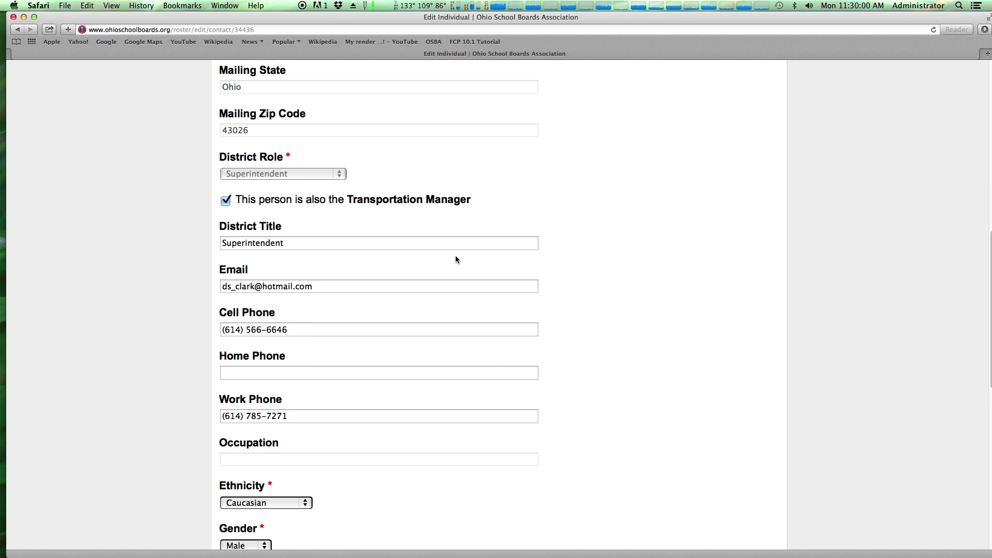
{"action": "scroll", "coordinate": [455, 259], "scroll_direction": "up", "scroll_amount": 6}
{"action": "scroll", "coordinate": [456, 259], "scroll_direction": "up", "scroll_amount": 1}
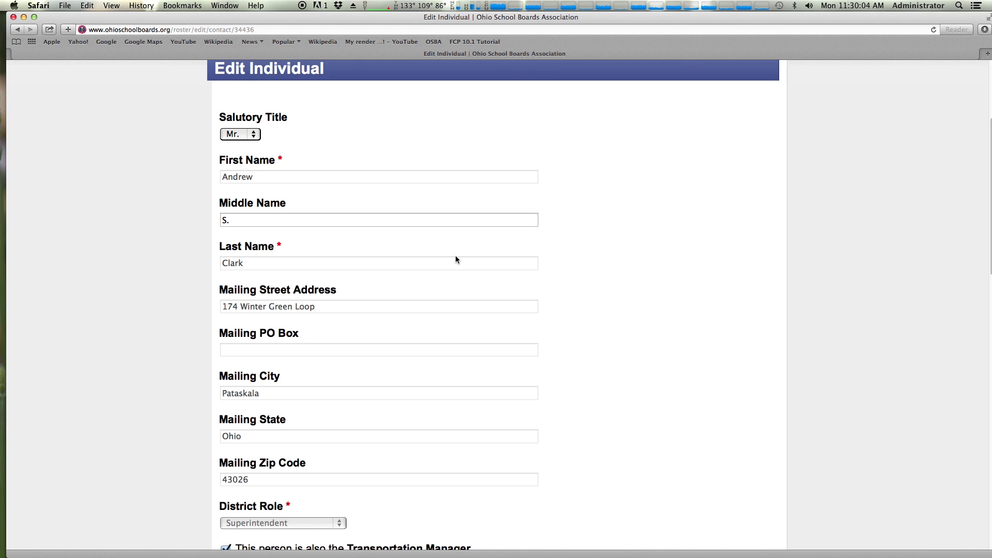
{"action": "scroll", "coordinate": [455, 260], "scroll_direction": "down", "scroll_amount": 4}
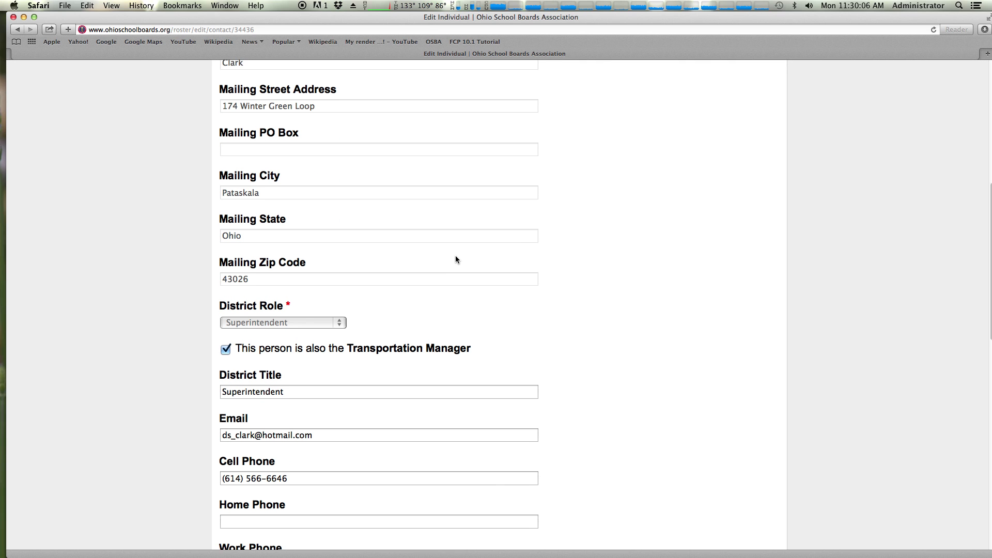
{"action": "scroll", "coordinate": [456, 259], "scroll_direction": "down", "scroll_amount": 4}
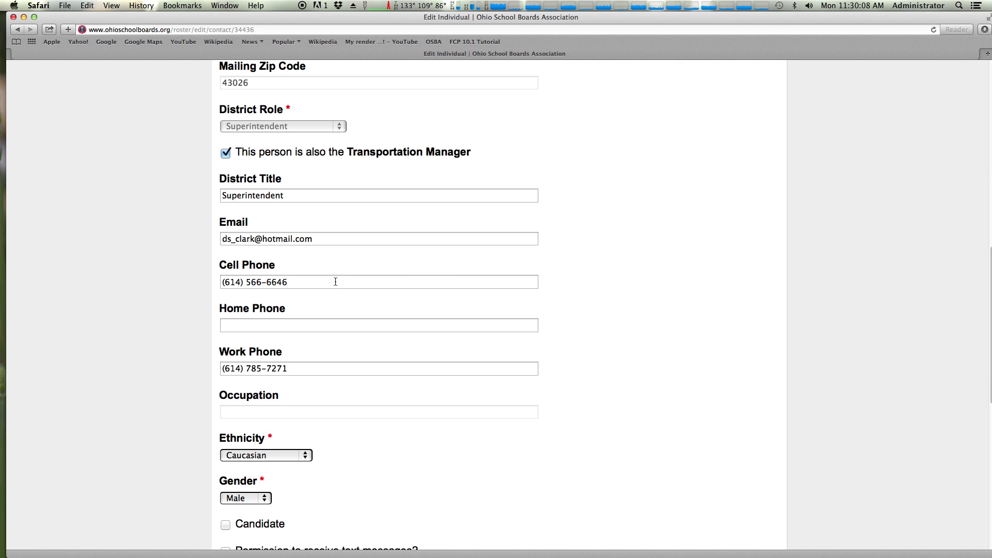
Change the last digits of the cell phone and the name part of the email address
{"action": "left_click", "coordinate": [334, 281]}
{"action": "key", "text": "BackSpace"}
{"action": "key", "text": "BackSpace"}
{"action": "key", "text": "BackSpace"}
{"action": "type", "text": "5678"}
{"action": "left_click_drag", "start_coordinate": [254, 239], "coordinate": [219, 240]}
{"action": "type", "text": "drew.clark"}
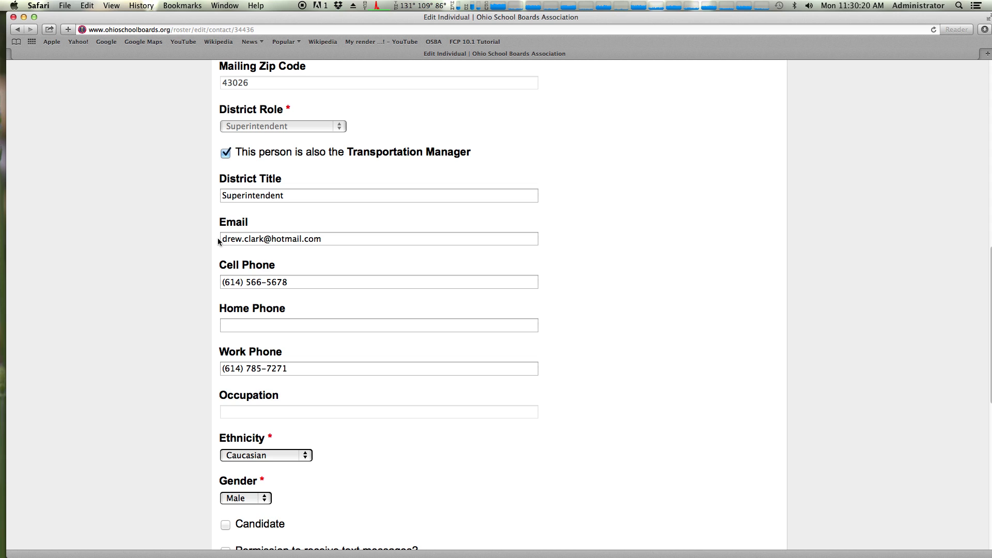
Leave text-message permission off, uncheck Facts in a Flash eNewsletter, and submit the changes
{"action": "scroll", "coordinate": [288, 303], "scroll_direction": "down", "scroll_amount": 5}
{"action": "scroll", "coordinate": [301, 371], "scroll_direction": "down", "scroll_amount": 3}
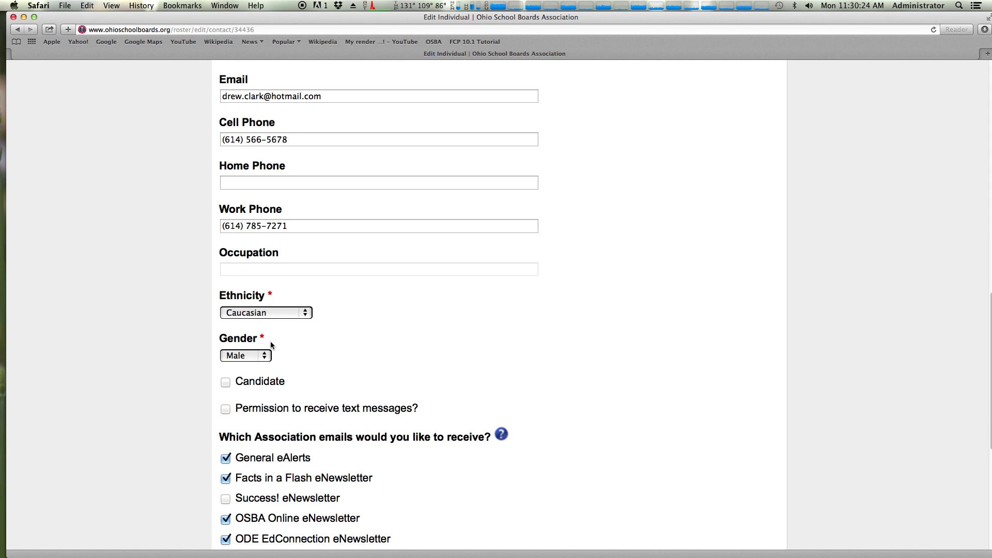
{"action": "scroll", "coordinate": [281, 348], "scroll_direction": "down", "scroll_amount": 7}
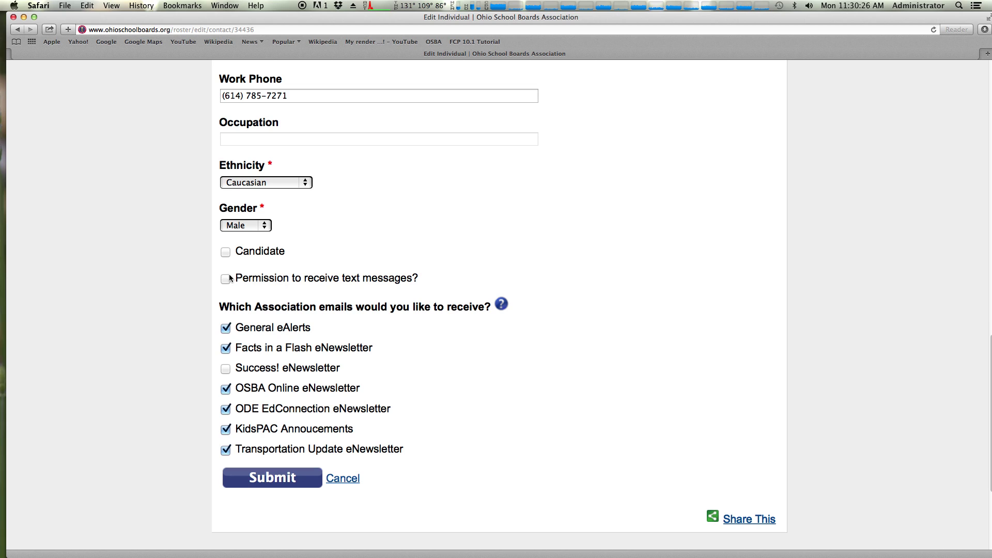
{"action": "left_click_drag", "start_coordinate": [248, 279], "coordinate": [365, 290]}
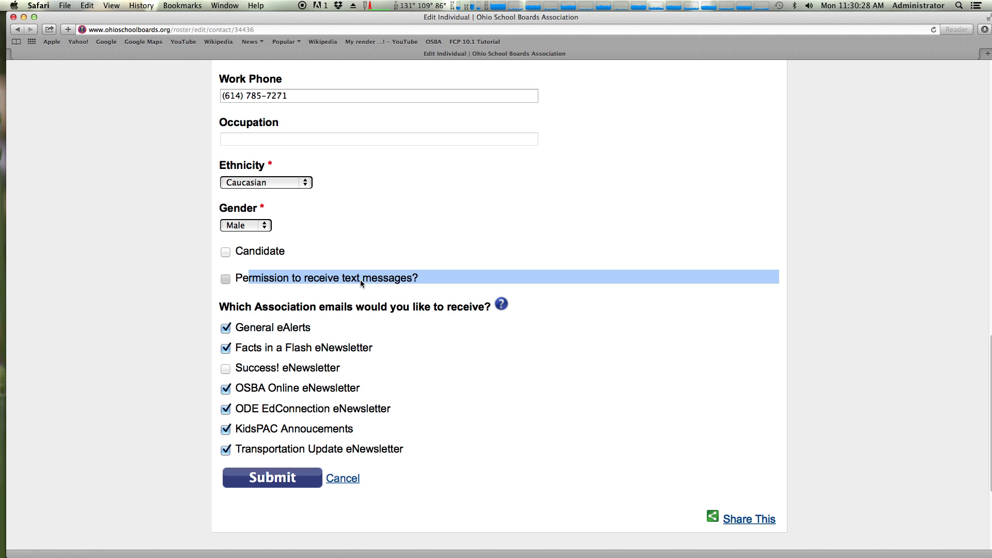
{"action": "left_click", "coordinate": [359, 280]}
{"action": "left_click", "coordinate": [357, 279]}
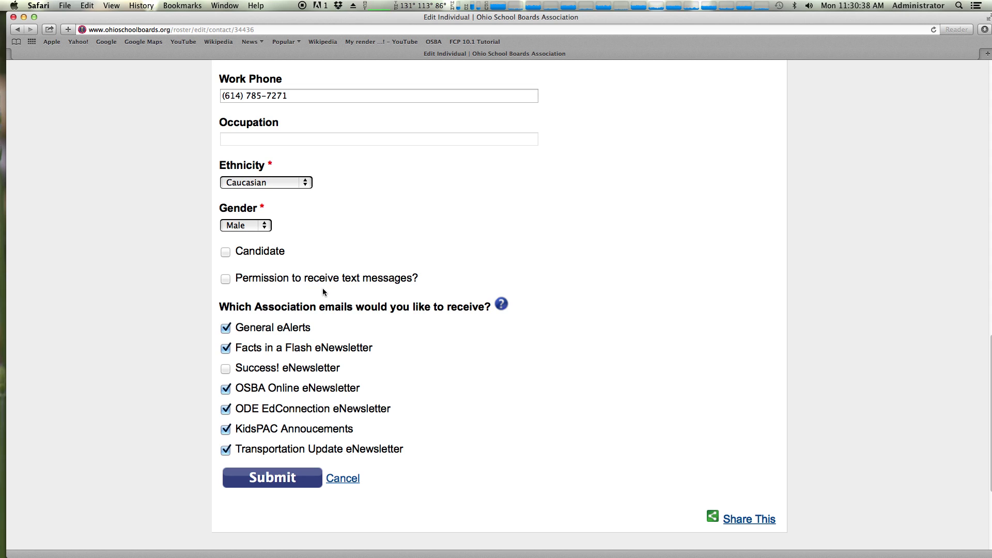
{"action": "scroll", "coordinate": [448, 324], "scroll_direction": "down", "scroll_amount": 3}
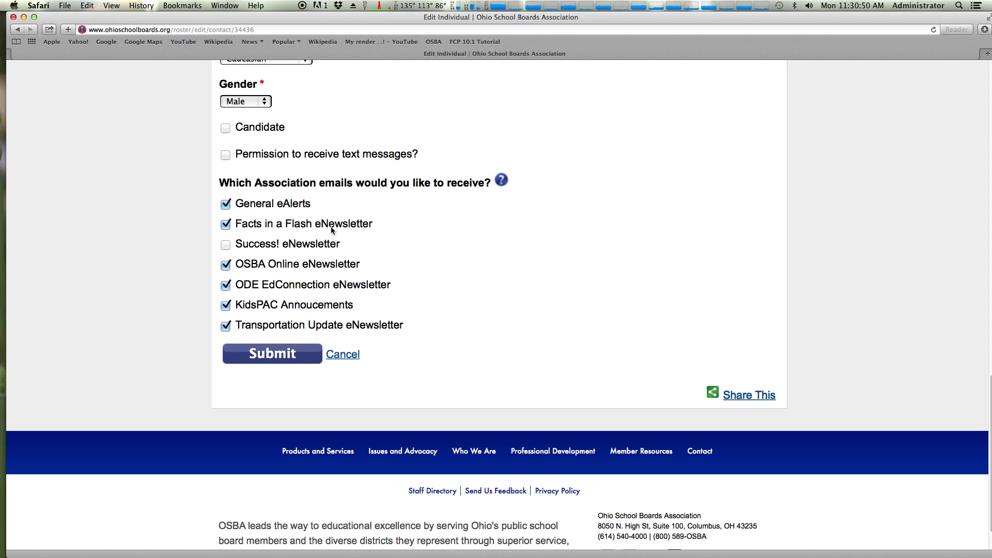
{"action": "left_click", "coordinate": [226, 225]}
{"action": "mouse_move", "coordinate": [501, 181]}
{"action": "left_click", "coordinate": [285, 353]}
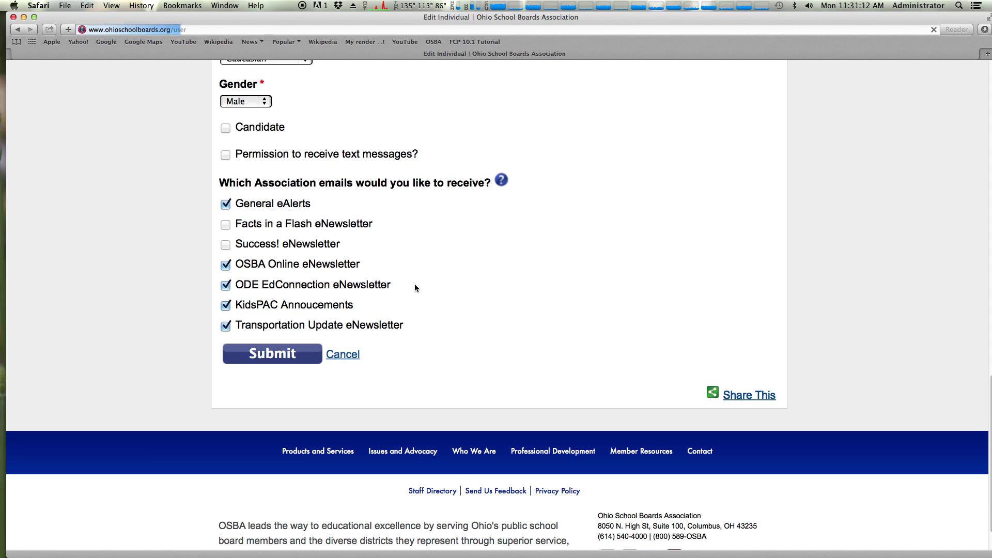
Scroll through the Roster contact cards on the reloaded My Account page
{"action": "scroll", "coordinate": [420, 285], "scroll_direction": "down", "scroll_amount": 10}
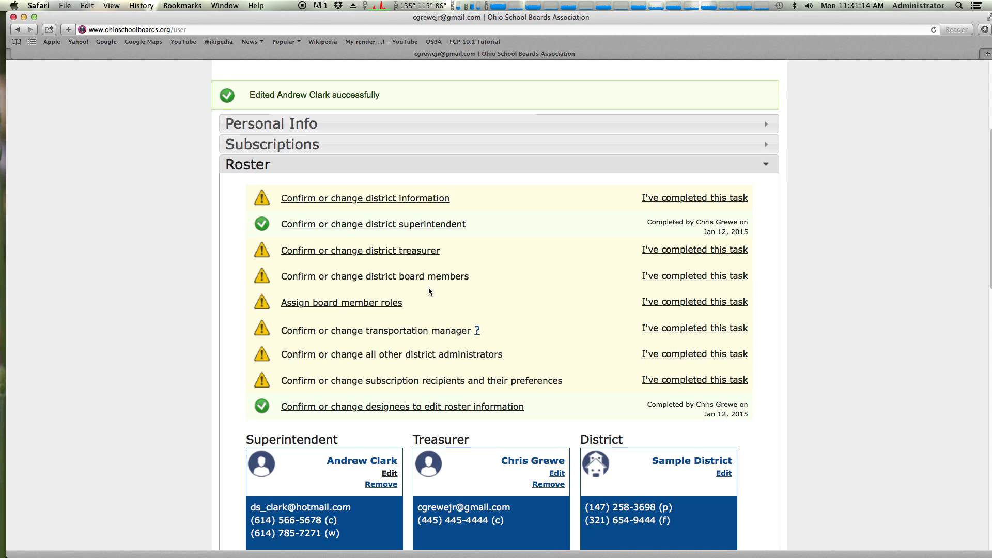
{"action": "scroll", "coordinate": [428, 287], "scroll_direction": "down", "scroll_amount": 5}
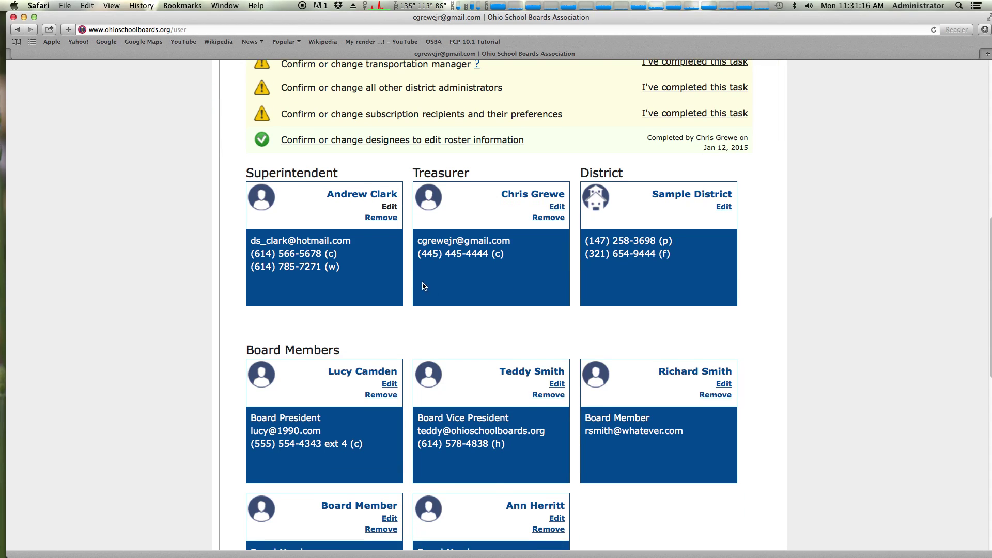
{"action": "scroll", "coordinate": [393, 279], "scroll_direction": "down", "scroll_amount": 2}
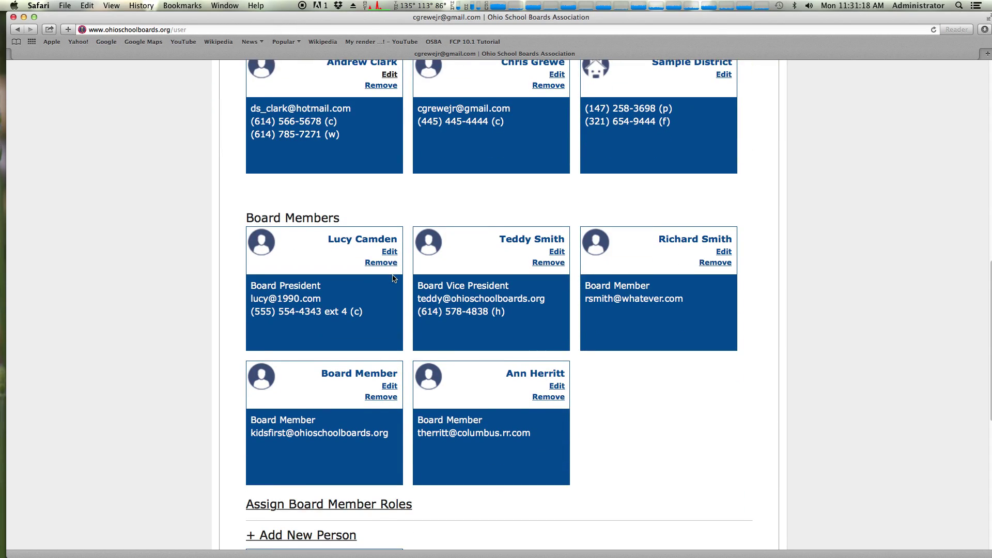
{"action": "scroll", "coordinate": [393, 279], "scroll_direction": "down", "scroll_amount": 2}
{"action": "scroll", "coordinate": [393, 279], "scroll_direction": "up", "scroll_amount": 8}
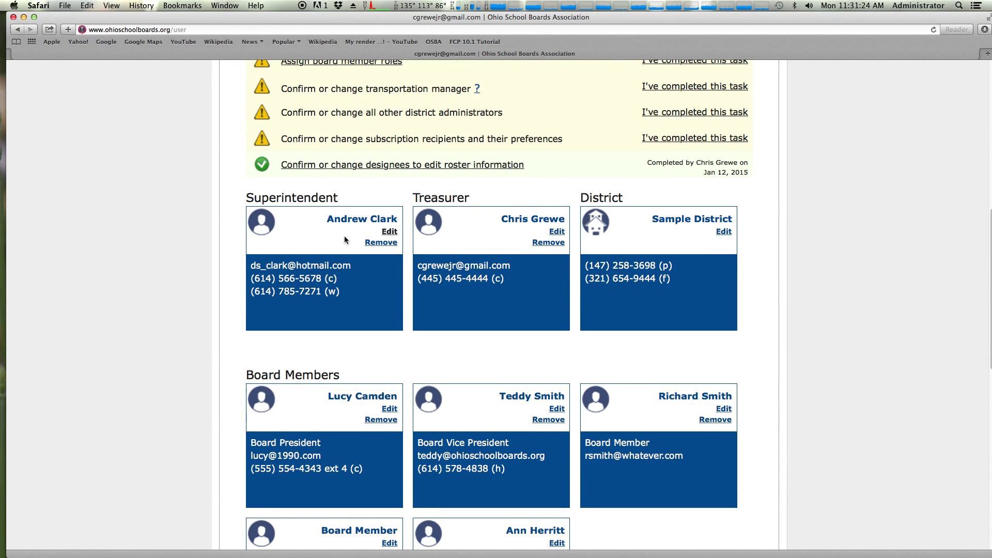
Start removing the Superintendent and read the warning that changes save only at the end
{"action": "left_click", "coordinate": [375, 243]}
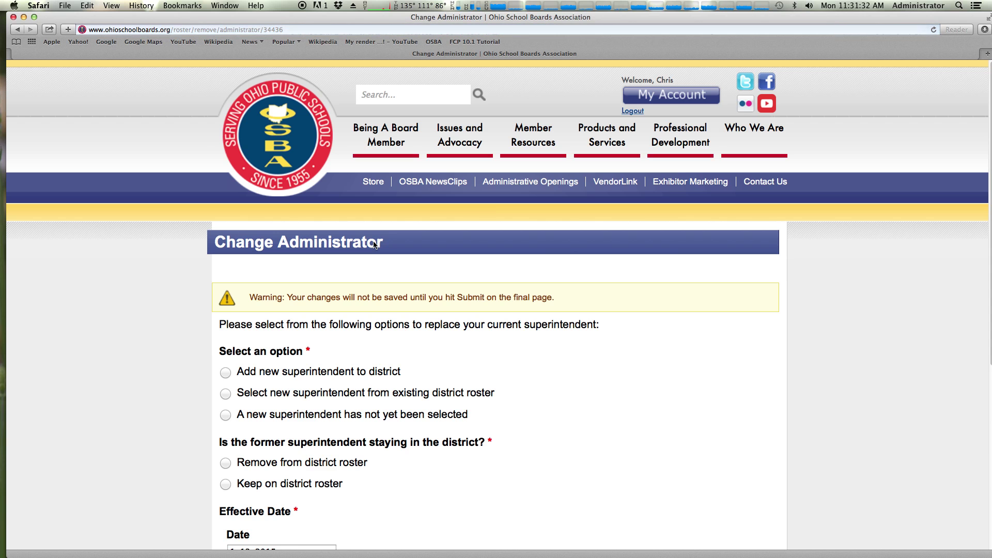
{"action": "scroll", "coordinate": [390, 240], "scroll_direction": "down", "scroll_amount": 5}
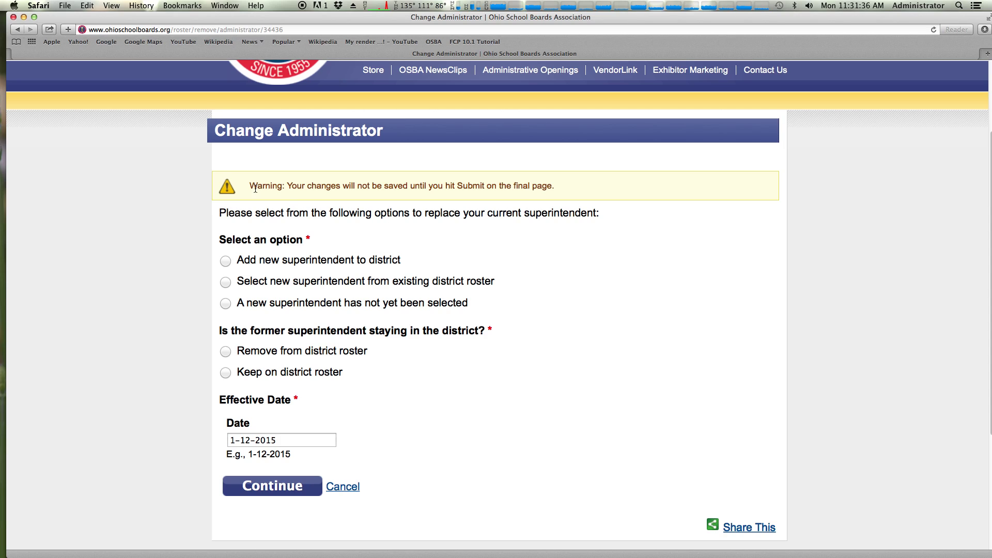
{"action": "left_click_drag", "start_coordinate": [257, 186], "coordinate": [452, 187]}
{"action": "left_click", "coordinate": [447, 188]}
{"action": "left_click_drag", "start_coordinate": [427, 186], "coordinate": [531, 186]}
{"action": "left_click", "coordinate": [531, 186]}
Choose 'Select new superintendent from existing district roster' as the replacement method
{"action": "scroll", "coordinate": [480, 192], "scroll_direction": "down", "scroll_amount": 1}
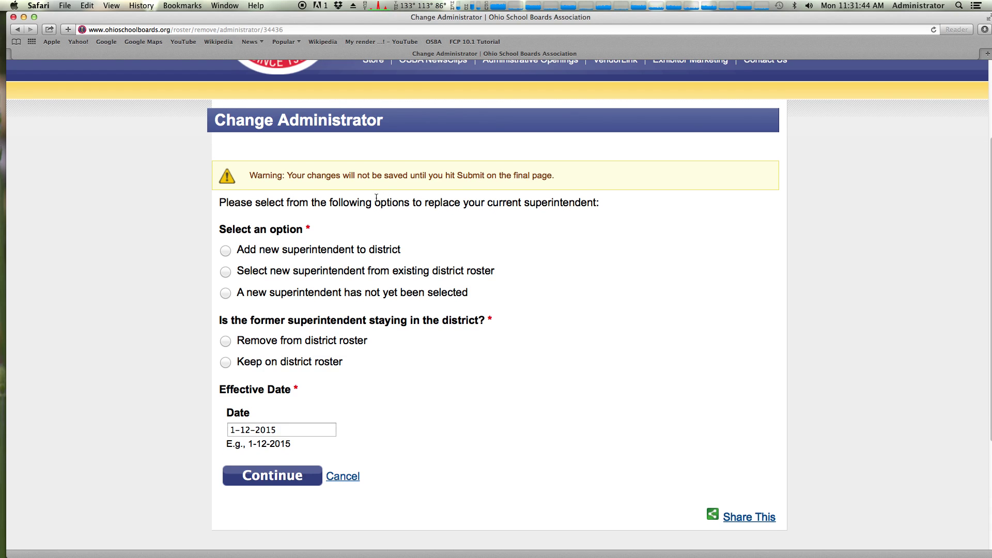
{"action": "left_click_drag", "start_coordinate": [309, 250], "coordinate": [376, 250]}
{"action": "left_click", "coordinate": [355, 253]}
{"action": "left_click", "coordinate": [322, 273]}
{"action": "left_click_drag", "start_coordinate": [275, 322], "coordinate": [379, 321]}
{"action": "left_click", "coordinate": [383, 322]}
Set the former superintendent to 'Remove from district roster'
{"action": "scroll", "coordinate": [325, 329], "scroll_direction": "down", "scroll_amount": 2}
{"action": "left_click", "coordinate": [226, 296]}
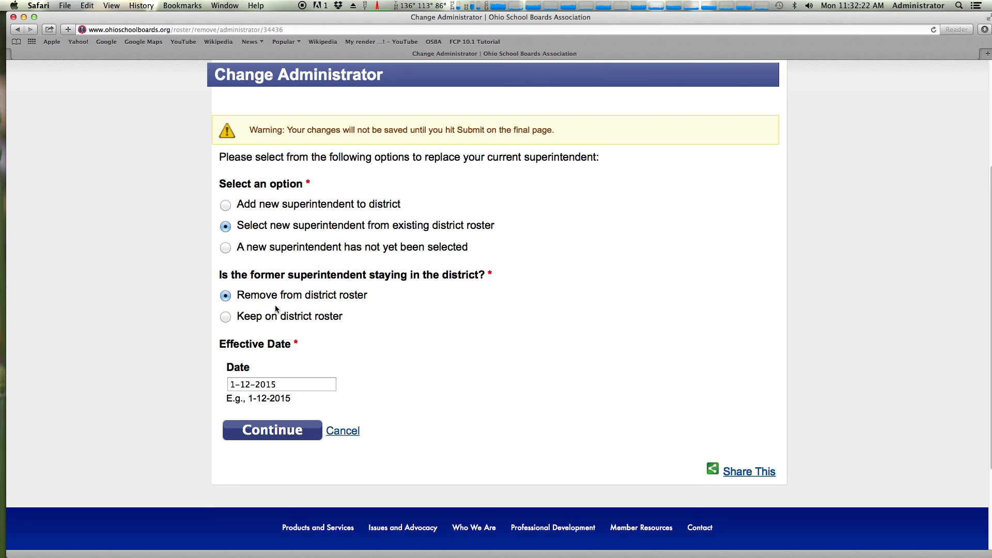
{"action": "left_click", "coordinate": [225, 317]}
{"action": "left_click", "coordinate": [269, 355]}
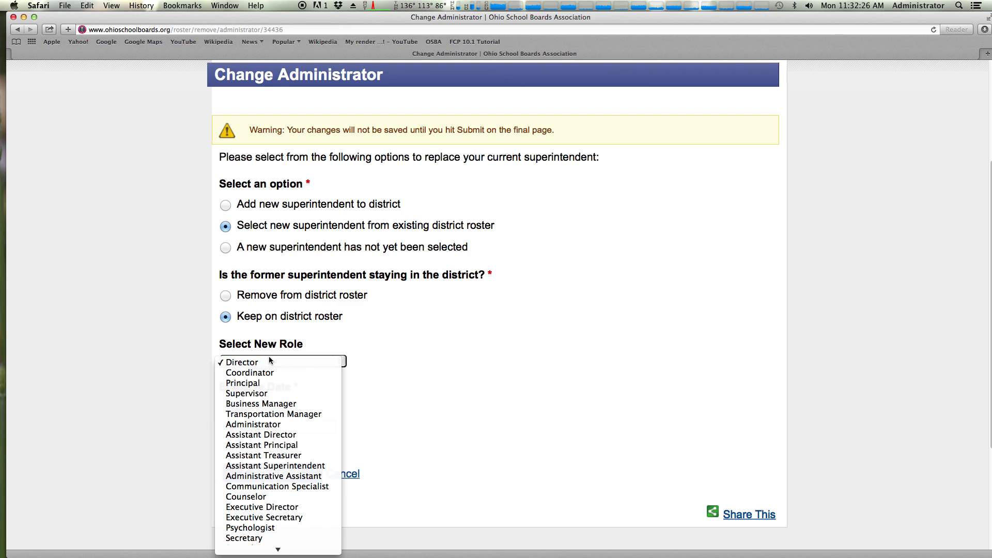
{"action": "scroll", "coordinate": [284, 468], "scroll_direction": "down", "scroll_amount": 3}
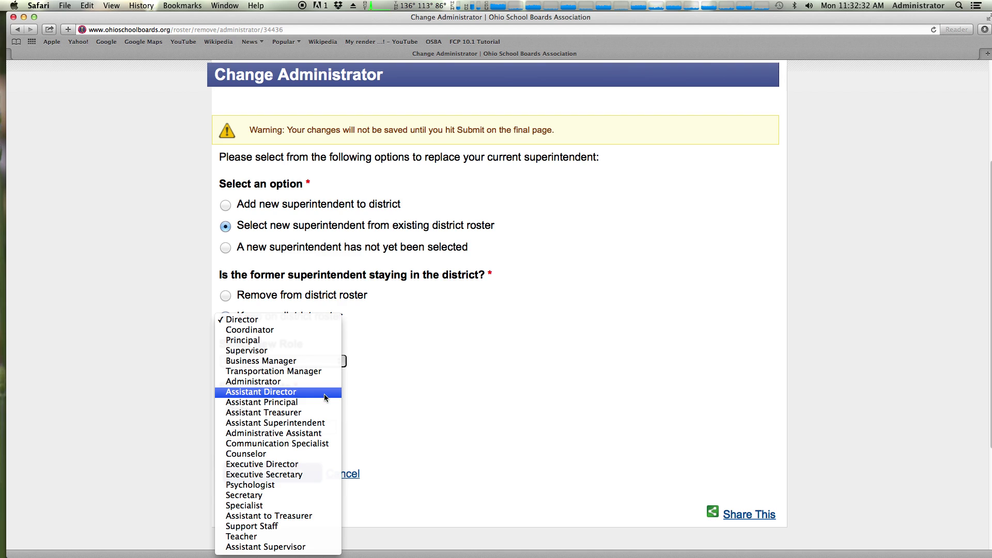
{"action": "left_click", "coordinate": [227, 295]}
{"action": "left_click", "coordinate": [227, 295]}
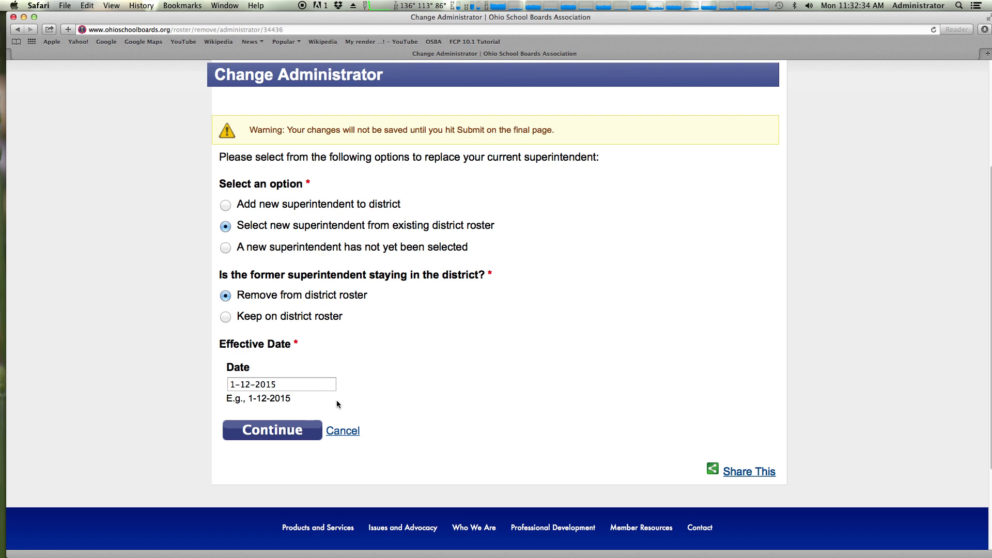
Pick June 10, 2015 in the date picker so the effective date reads 6-10-2015
{"action": "left_click", "coordinate": [288, 384]}
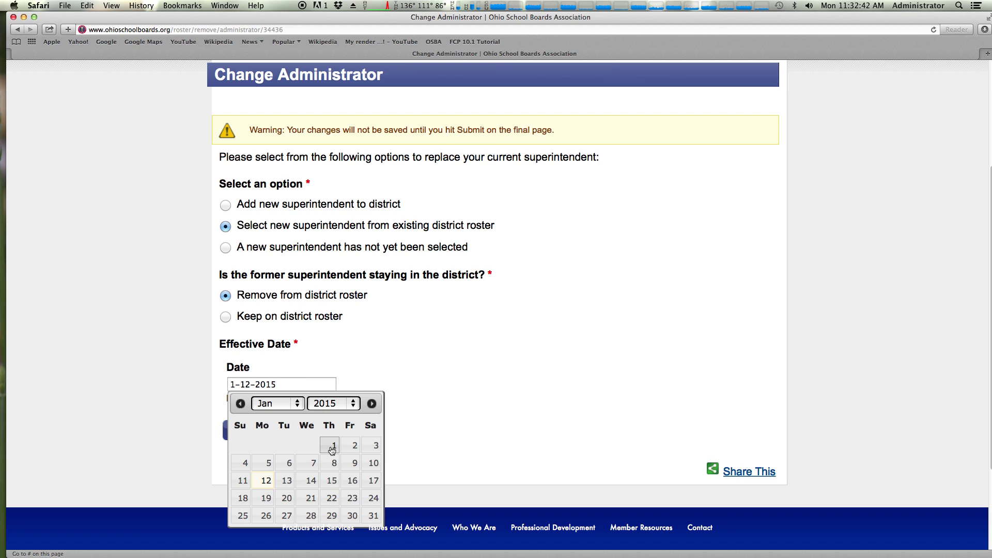
{"action": "left_click", "coordinate": [331, 445]}
{"action": "left_click", "coordinate": [287, 391]}
{"action": "left_click", "coordinate": [334, 481]}
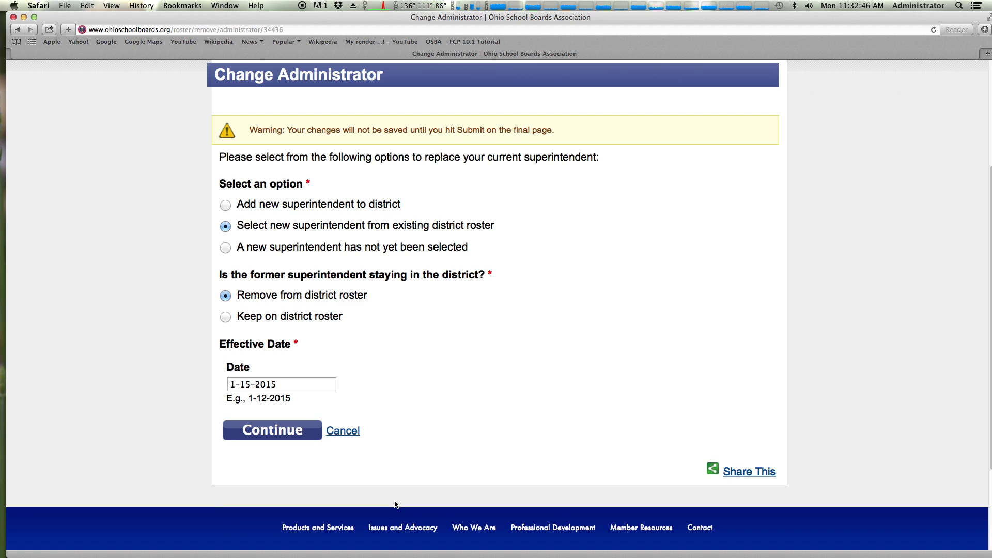
{"action": "left_click", "coordinate": [299, 383]}
{"action": "left_click", "coordinate": [281, 403]}
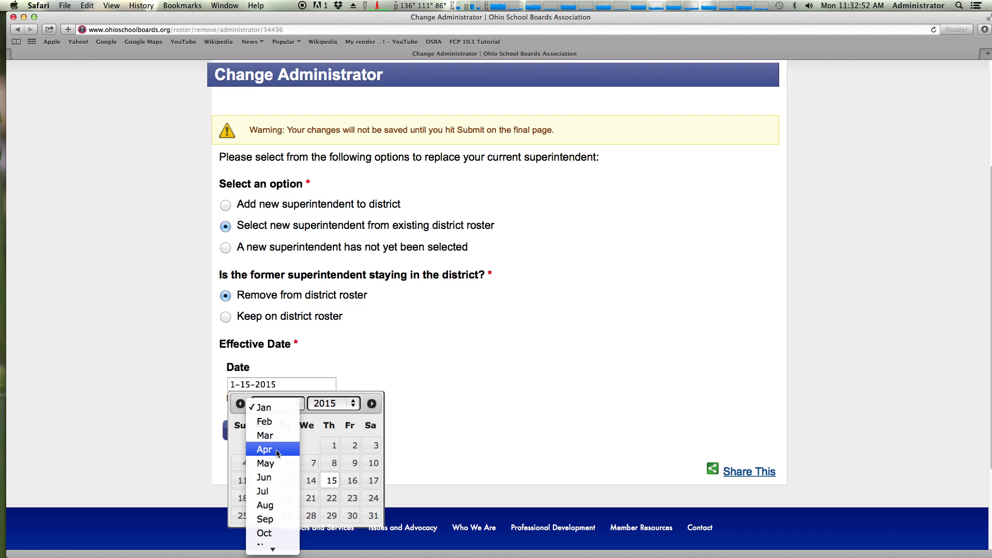
{"action": "left_click", "coordinate": [276, 478]}
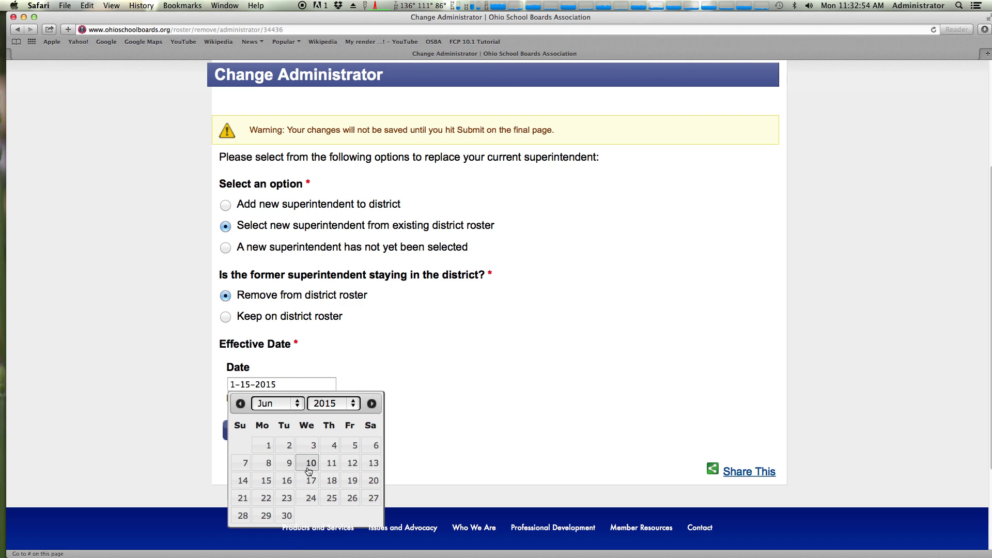
{"action": "left_click", "coordinate": [309, 466]}
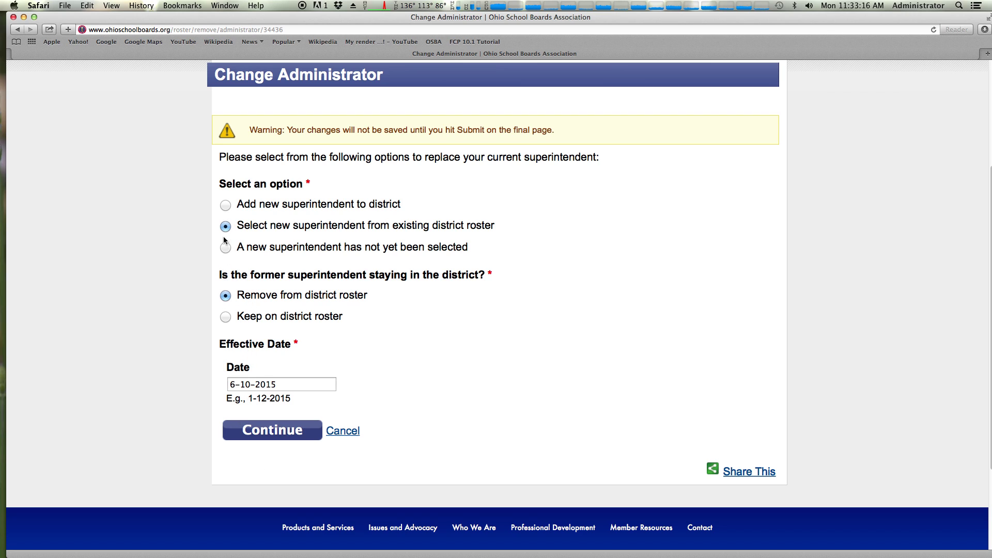
{"action": "left_click", "coordinate": [257, 386]}
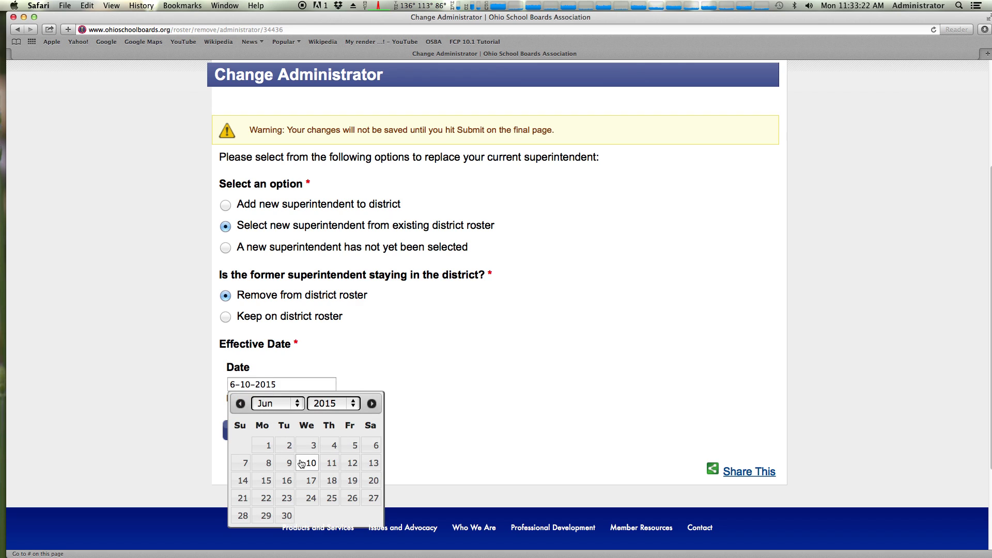
{"action": "left_click", "coordinate": [349, 359]}
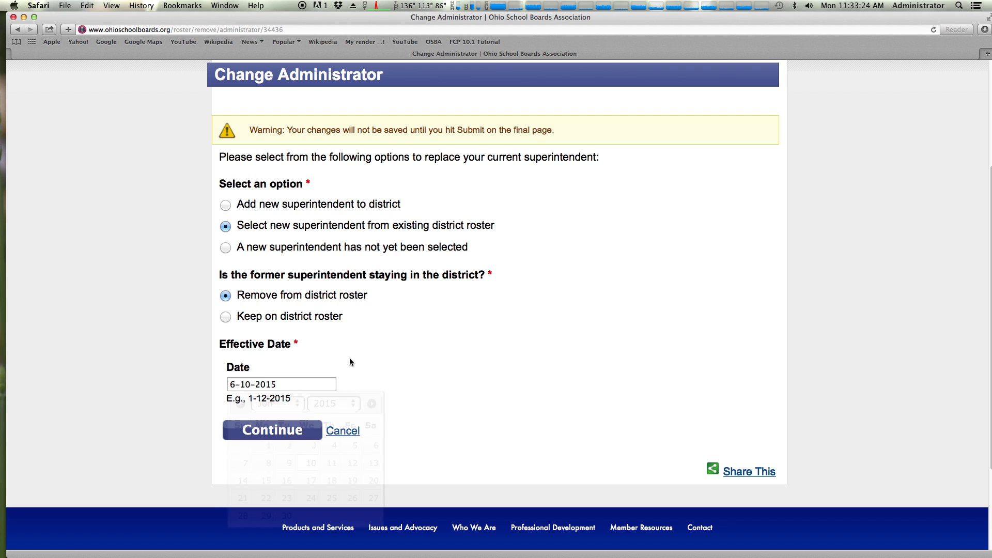
Select the replacement superintendent from the roster list and continue to the details form
{"action": "left_click", "coordinate": [276, 433]}
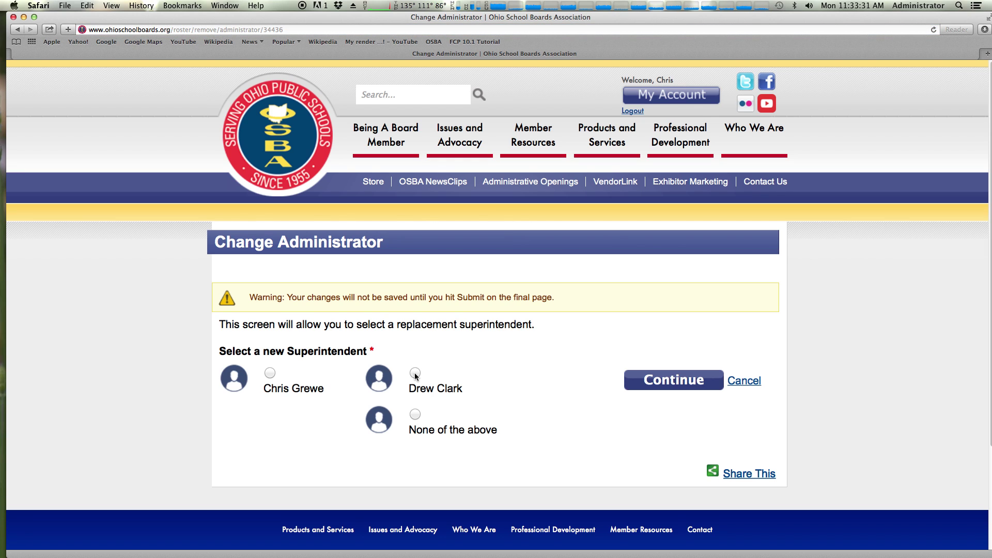
{"action": "left_click", "coordinate": [415, 374]}
{"action": "left_click", "coordinate": [657, 384]}
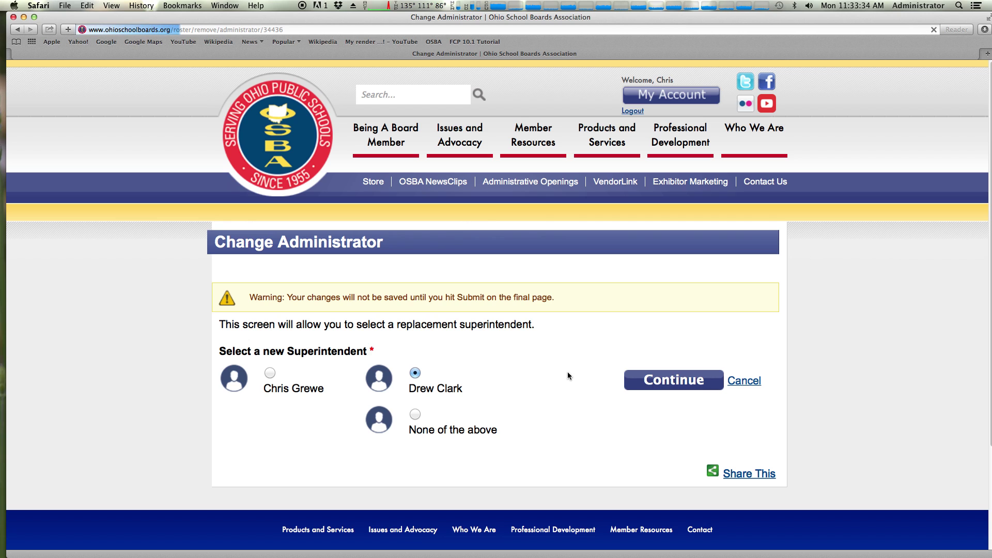
{"action": "scroll", "coordinate": [499, 357], "scroll_direction": "down", "scroll_amount": 5}
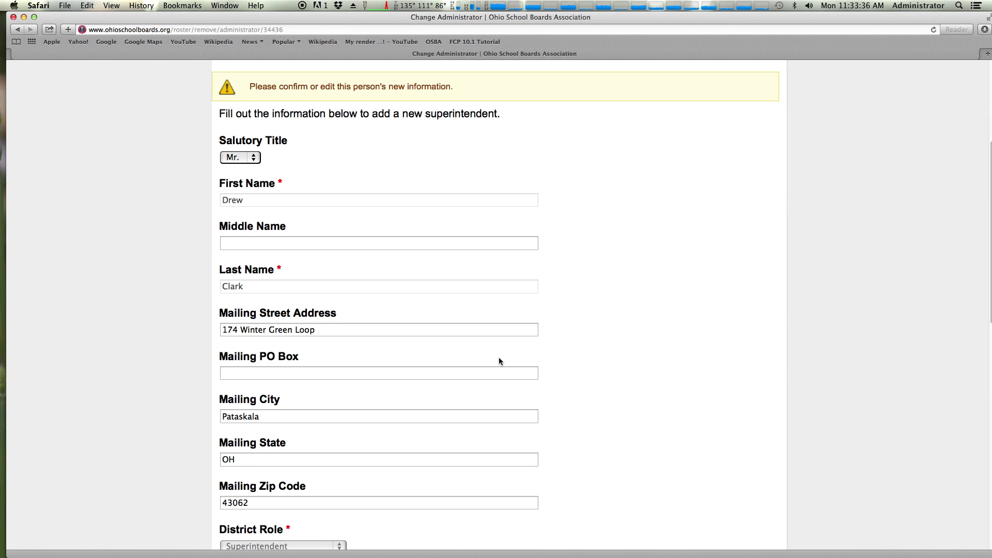
{"action": "scroll", "coordinate": [499, 359], "scroll_direction": "up", "scroll_amount": 2}
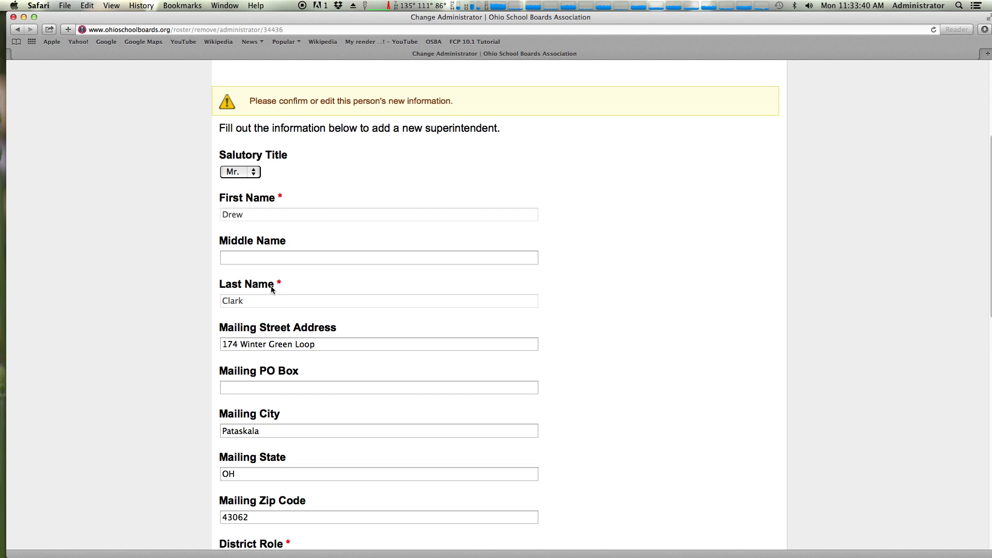
{"action": "scroll", "coordinate": [342, 331], "scroll_direction": "down", "scroll_amount": 5}
{"action": "scroll", "coordinate": [341, 324], "scroll_direction": "down", "scroll_amount": 2}
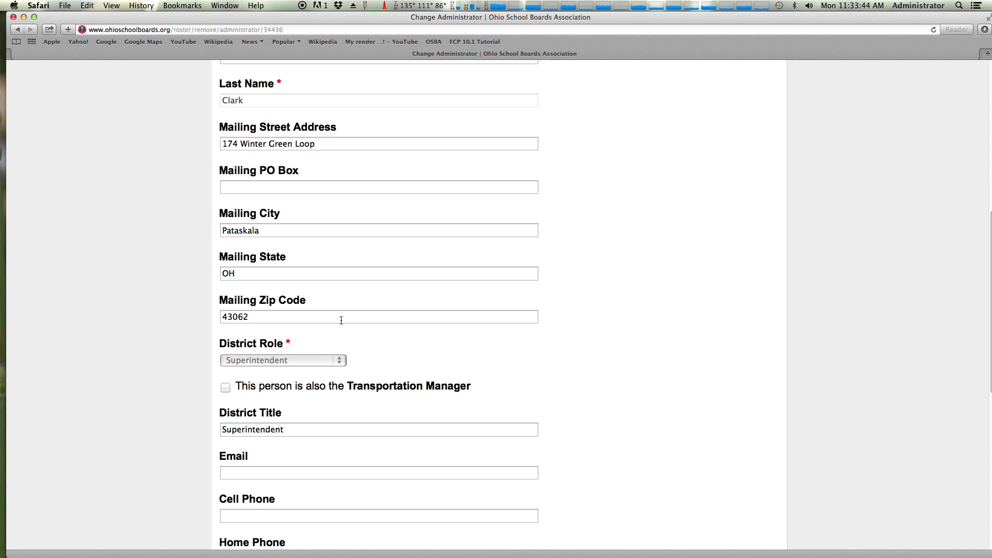
{"action": "scroll", "coordinate": [341, 324], "scroll_direction": "down", "scroll_amount": 4}
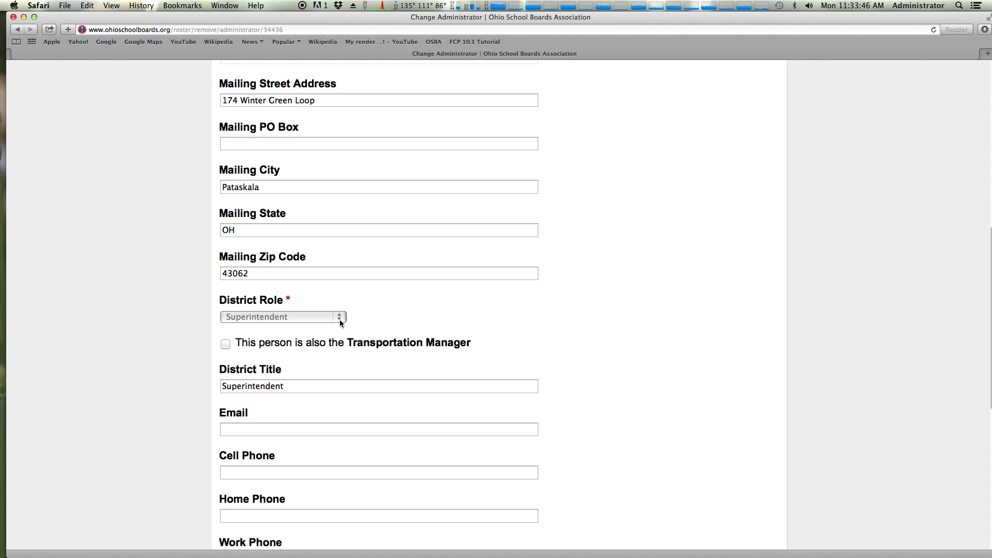
{"action": "scroll", "coordinate": [340, 319], "scroll_direction": "down", "scroll_amount": 1}
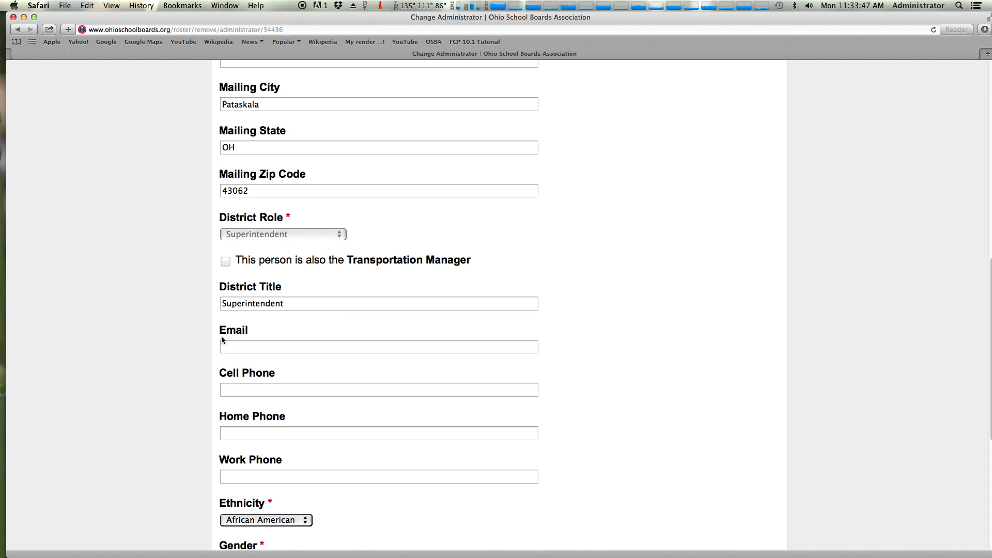
Enter the new superintendent's work phone number and e-mail address, then continue
{"action": "left_click", "coordinate": [253, 387]}
{"action": "left_click", "coordinate": [249, 475]}
{"action": "scroll", "coordinate": [274, 395], "scroll_direction": "down", "scroll_amount": 2}
{"action": "left_click", "coordinate": [231, 294]}
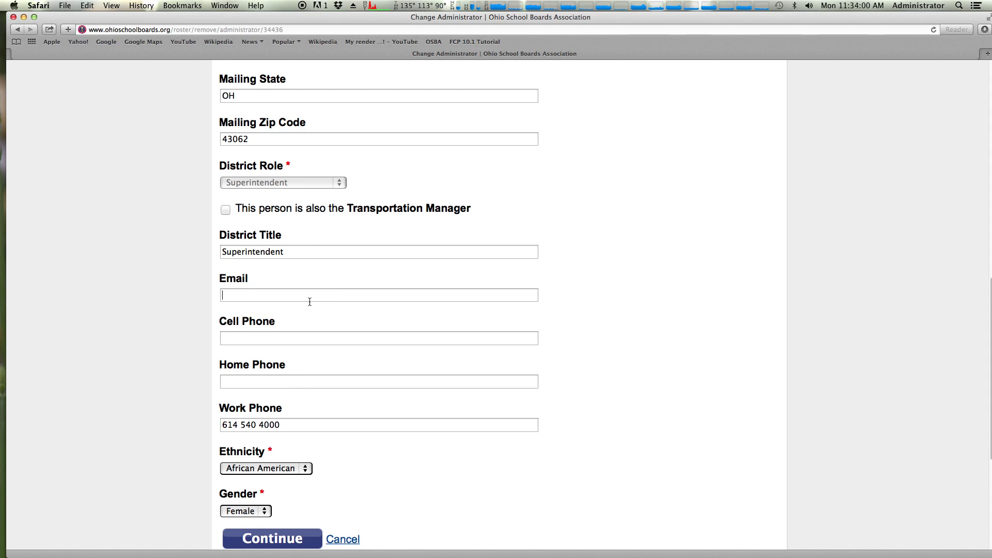
{"action": "scroll", "coordinate": [351, 300], "scroll_direction": "up", "scroll_amount": 10}
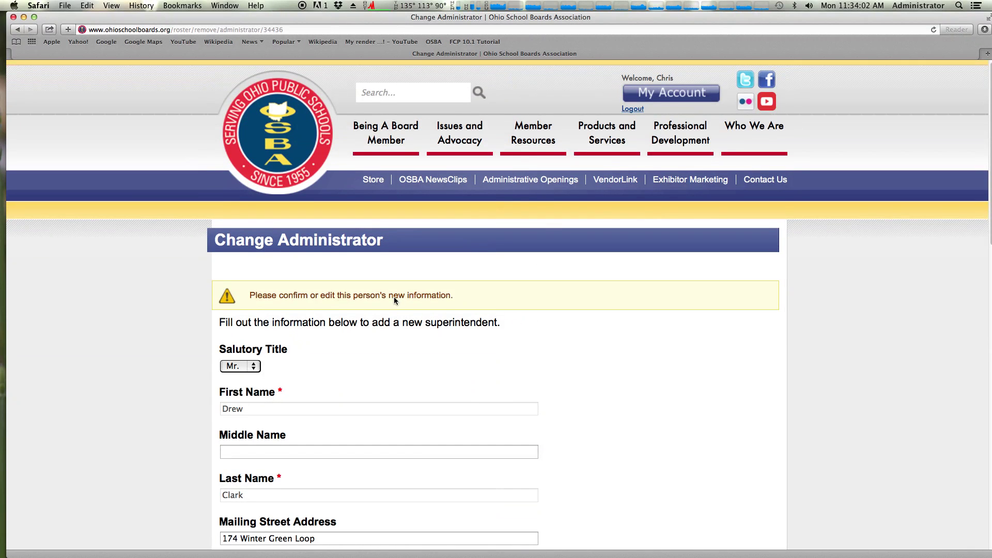
{"action": "scroll", "coordinate": [392, 297], "scroll_direction": "down", "scroll_amount": 10}
{"action": "scroll", "coordinate": [387, 297], "scroll_direction": "down", "scroll_amount": 3}
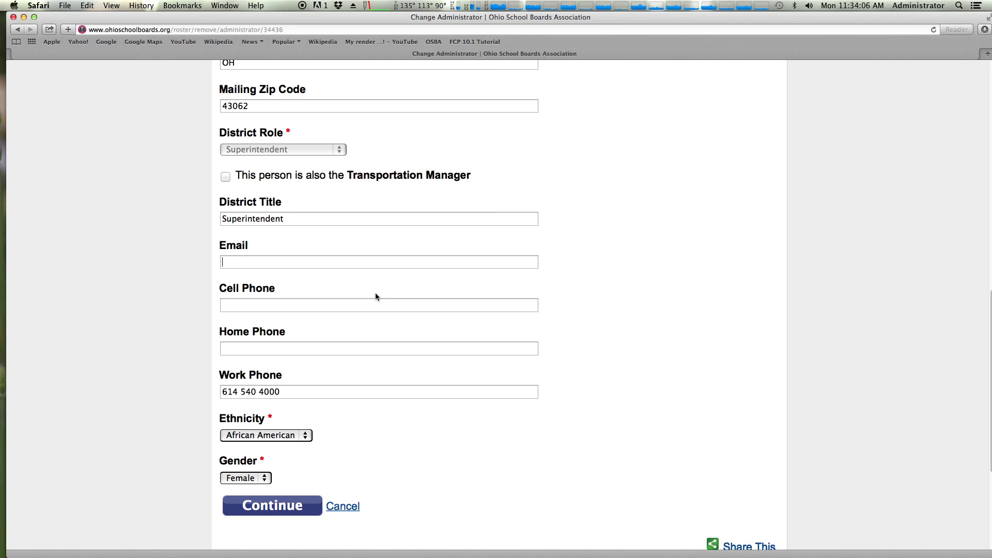
{"action": "type", "text": "d"}
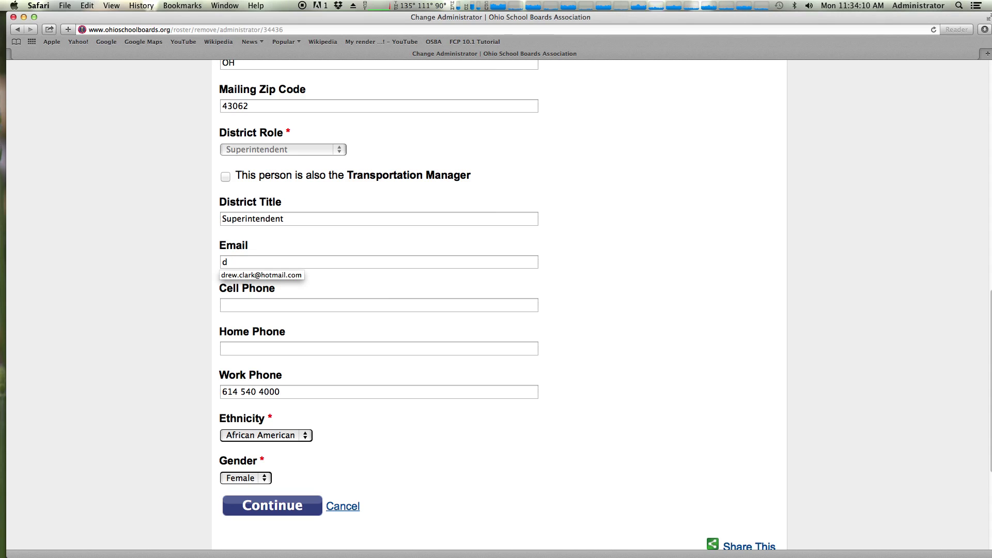
{"action": "type", "text": "crew"}
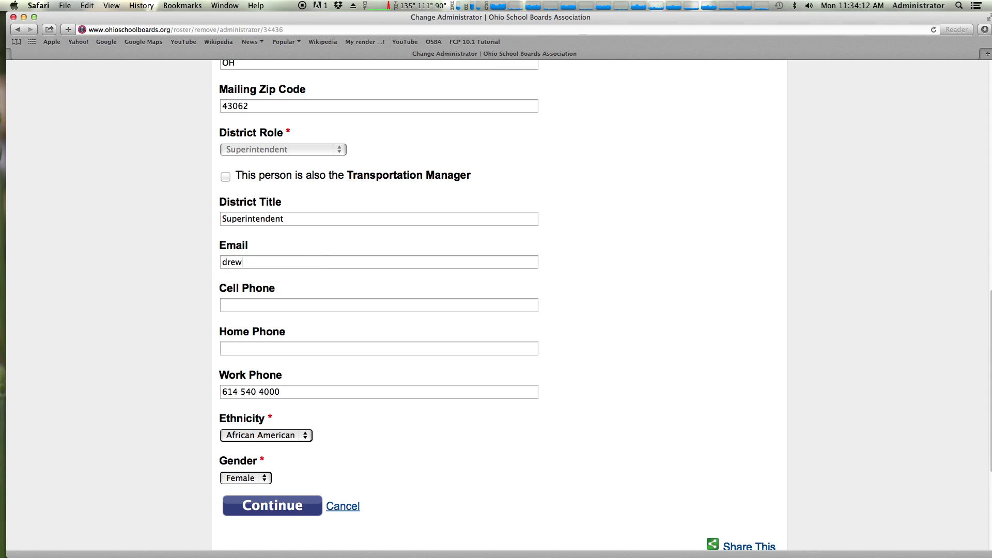
{"action": "type", "text": ".clark@sample.com"}
{"action": "left_click", "coordinate": [292, 504]}
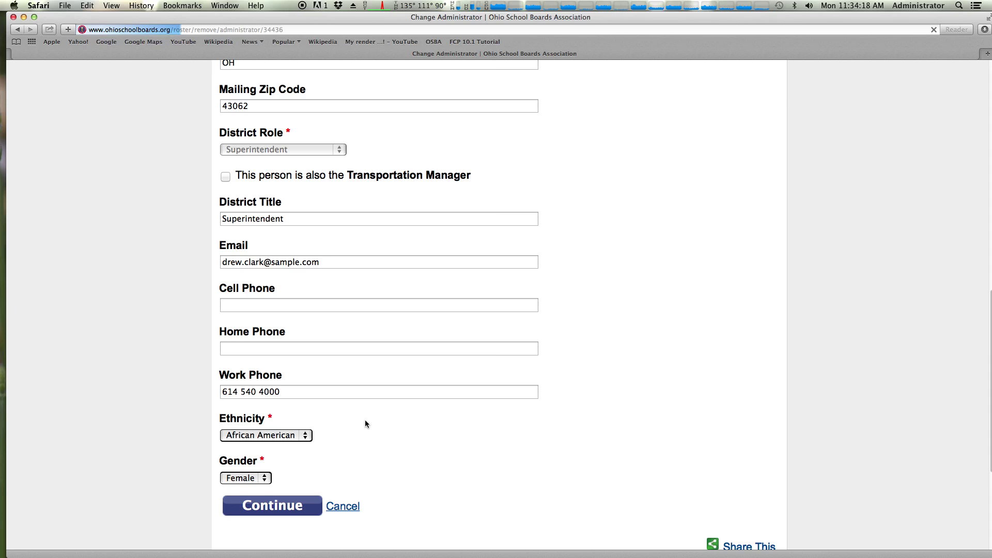
Submit the superintendent change from the summary page
{"action": "scroll", "coordinate": [362, 417], "scroll_direction": "down", "scroll_amount": 4}
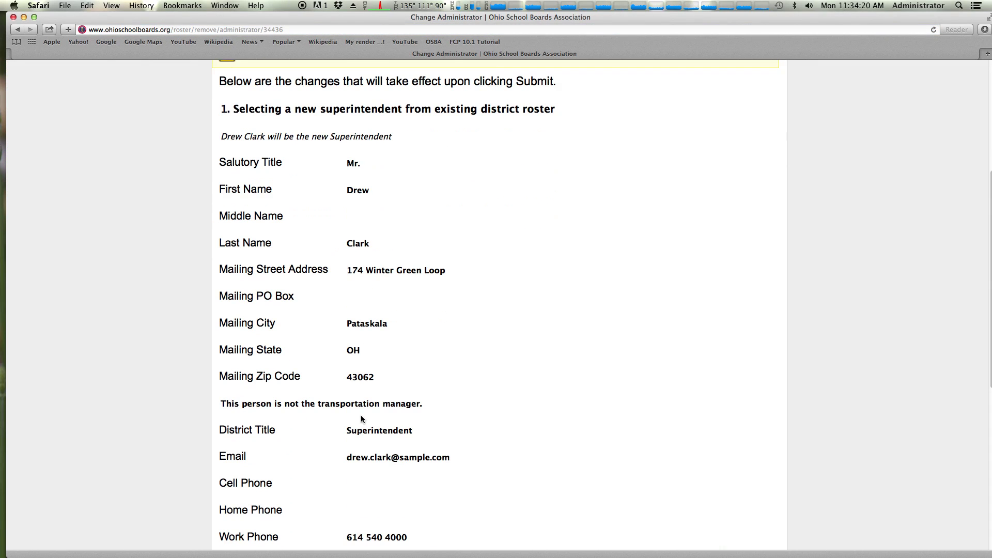
{"action": "scroll", "coordinate": [391, 443], "scroll_direction": "down", "scroll_amount": 2}
{"action": "scroll", "coordinate": [390, 441], "scroll_direction": "down", "scroll_amount": 3}
{"action": "left_click_drag", "start_coordinate": [241, 433], "coordinate": [402, 433]}
{"action": "left_click", "coordinate": [289, 451]}
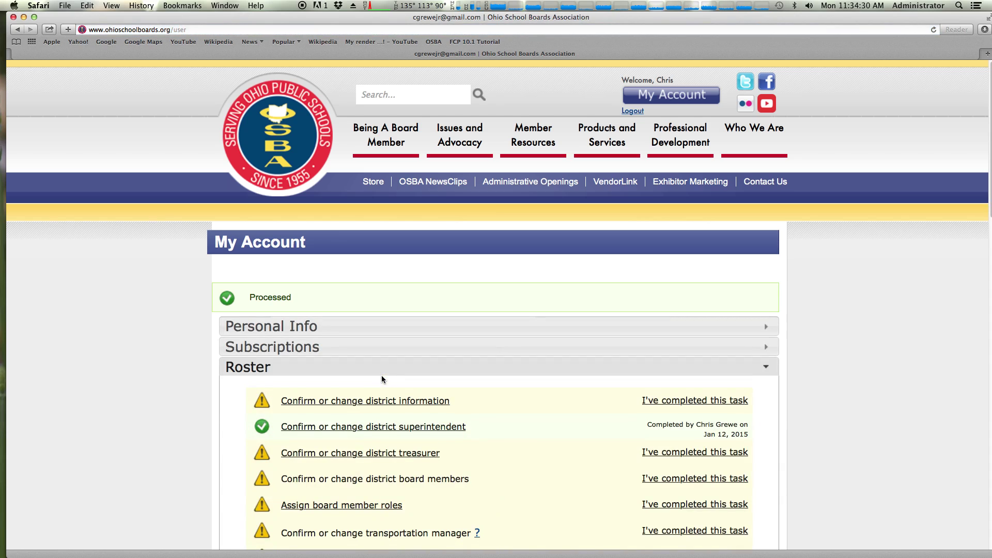
Review the roster notice: new superintendent from 6/10/2015, pending OSBA verification
{"action": "scroll", "coordinate": [352, 367], "scroll_direction": "down", "scroll_amount": 10}
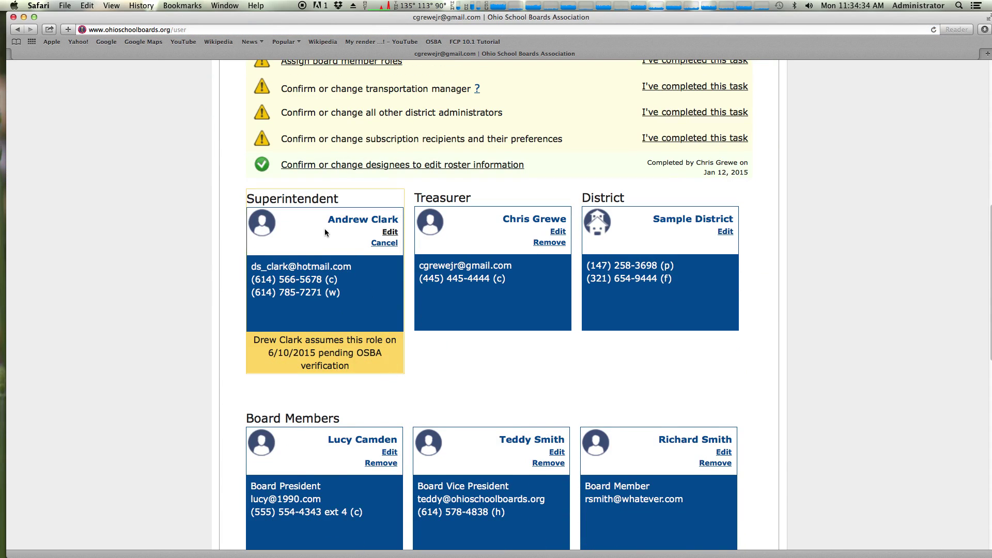
{"action": "triple_click", "coordinate": [336, 220]}
{"action": "left_click", "coordinate": [391, 221]}
{"action": "left_click_drag", "start_coordinate": [254, 340], "coordinate": [299, 339]}
{"action": "left_click", "coordinate": [299, 339]}
{"action": "left_click_drag", "start_coordinate": [320, 340], "coordinate": [357, 355]}
{"action": "left_click", "coordinate": [287, 355]}
{"action": "left_click", "coordinate": [361, 367]}
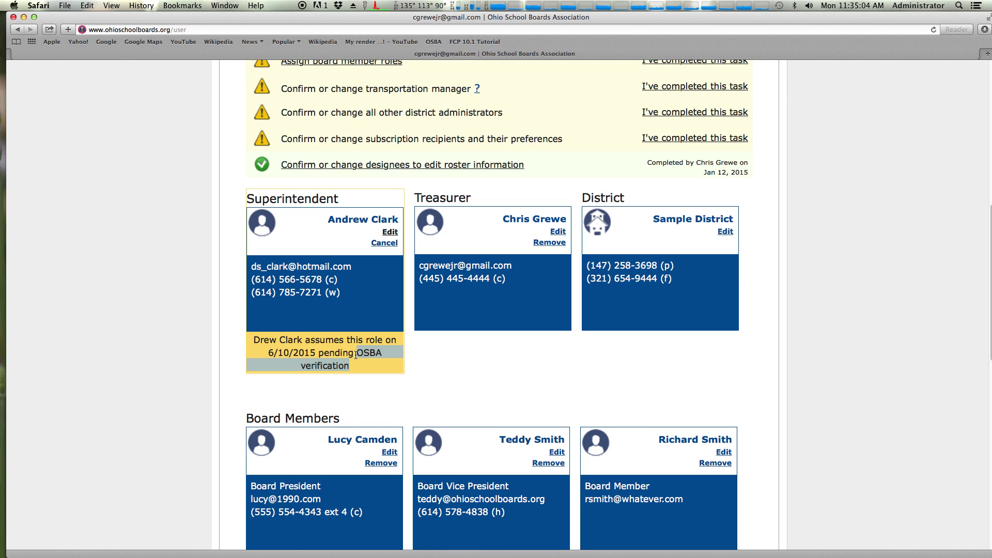
{"action": "left_click_drag", "start_coordinate": [388, 371], "coordinate": [273, 354]}
{"action": "left_click", "coordinate": [270, 353]}
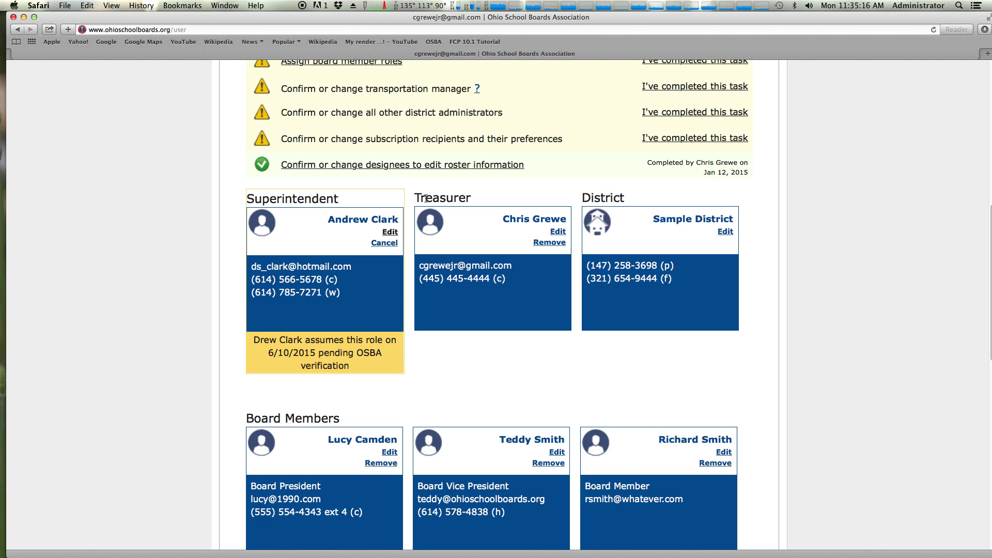
Start adding a new treasurer, keeping the former treasurer as Principal from 1-12-2015
{"action": "left_click", "coordinate": [538, 245]}
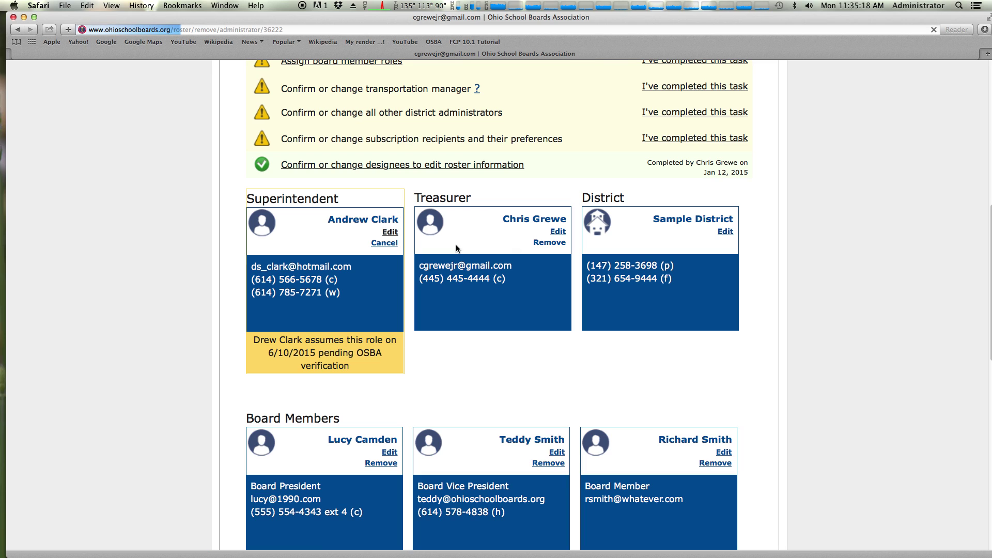
{"action": "scroll", "coordinate": [393, 258], "scroll_direction": "down", "scroll_amount": 5}
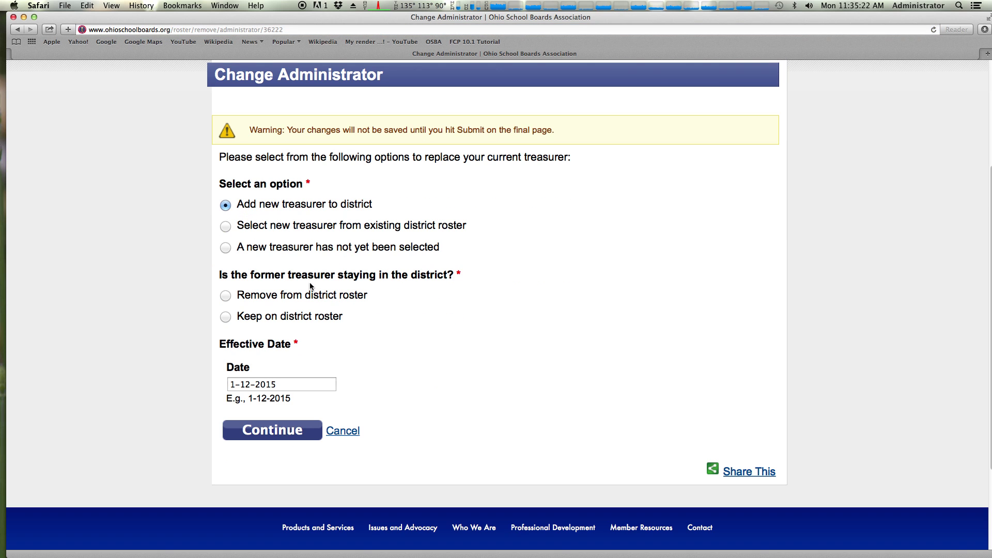
{"action": "left_click", "coordinate": [229, 317]}
{"action": "left_click", "coordinate": [274, 361]}
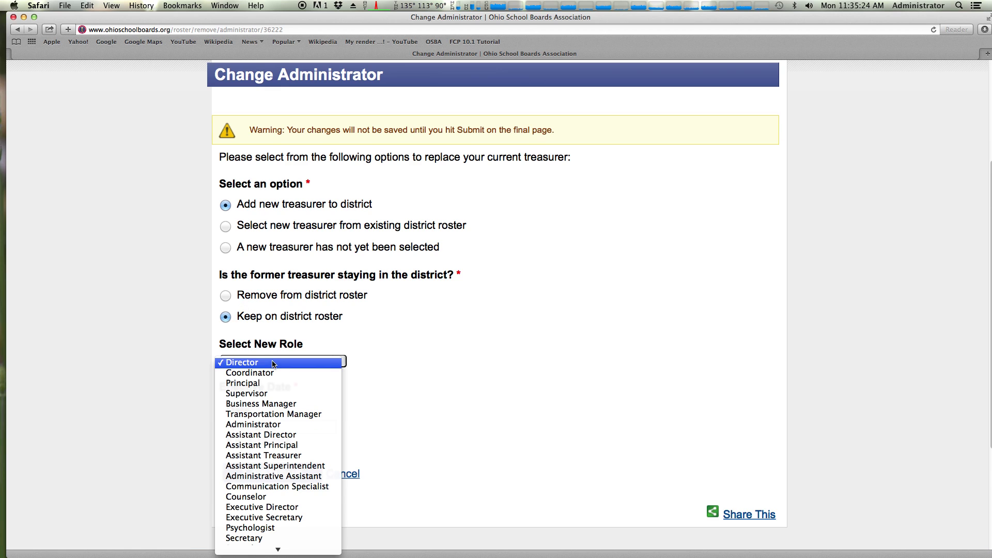
{"action": "left_click", "coordinate": [278, 377]}
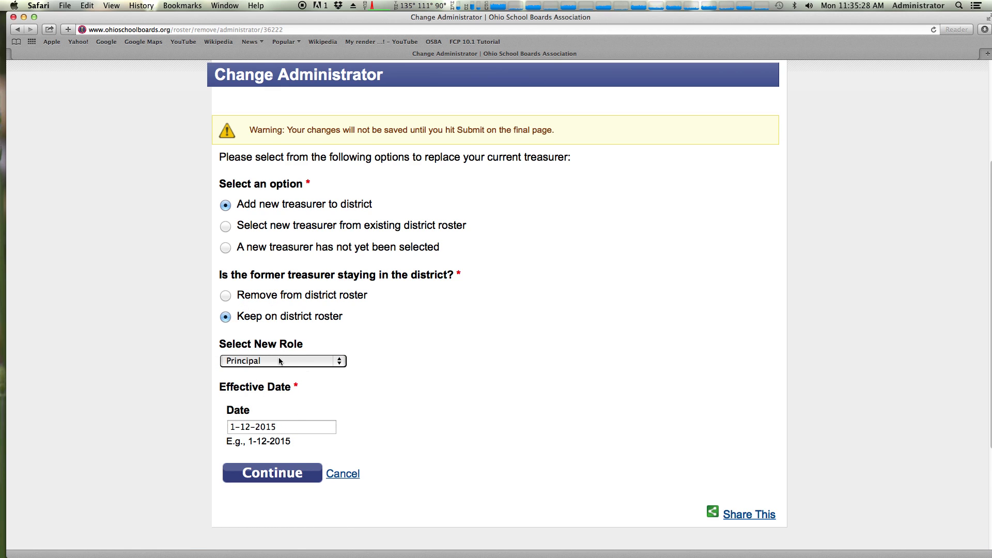
{"action": "left_click", "coordinate": [280, 428]}
{"action": "left_click", "coordinate": [282, 474]}
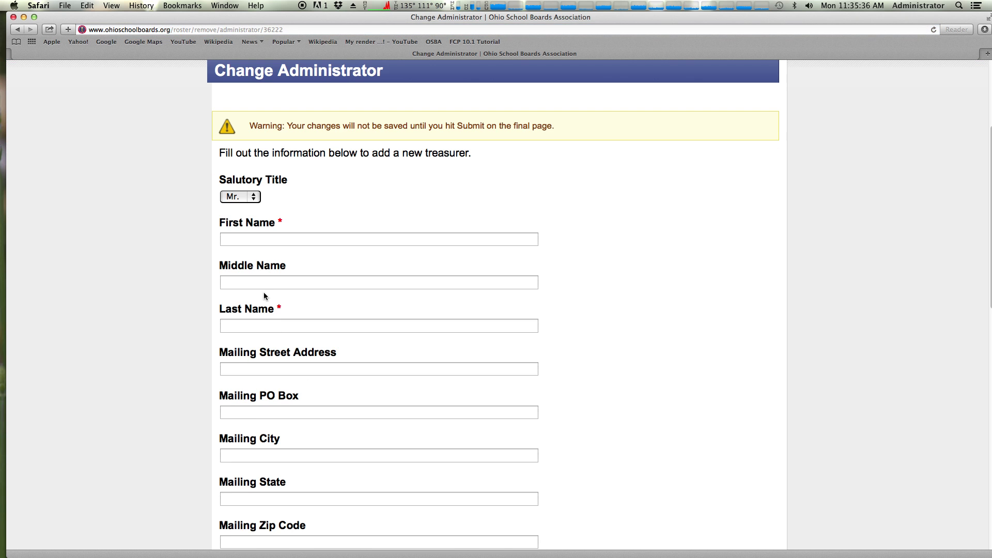
Enter the new treasurer's first name and e-mail address
{"action": "left_click", "coordinate": [250, 239]}
{"action": "type", "text": "New"}
{"action": "type", "text": "Treasurer"}
{"action": "scroll", "coordinate": [305, 250], "scroll_direction": "down", "scroll_amount": 10}
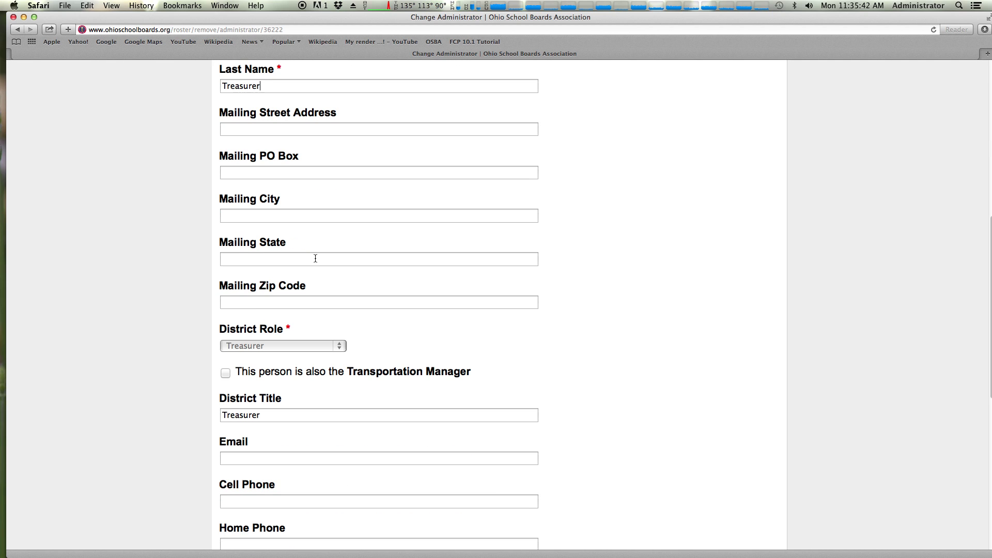
{"action": "scroll", "coordinate": [313, 272], "scroll_direction": "down", "scroll_amount": 3}
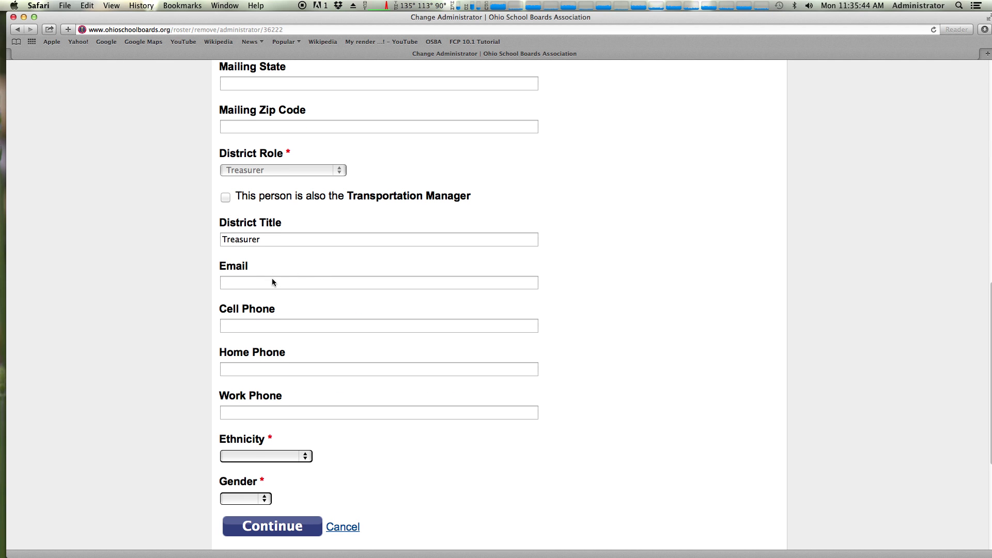
{"action": "scroll", "coordinate": [272, 282], "scroll_direction": "down", "scroll_amount": 1}
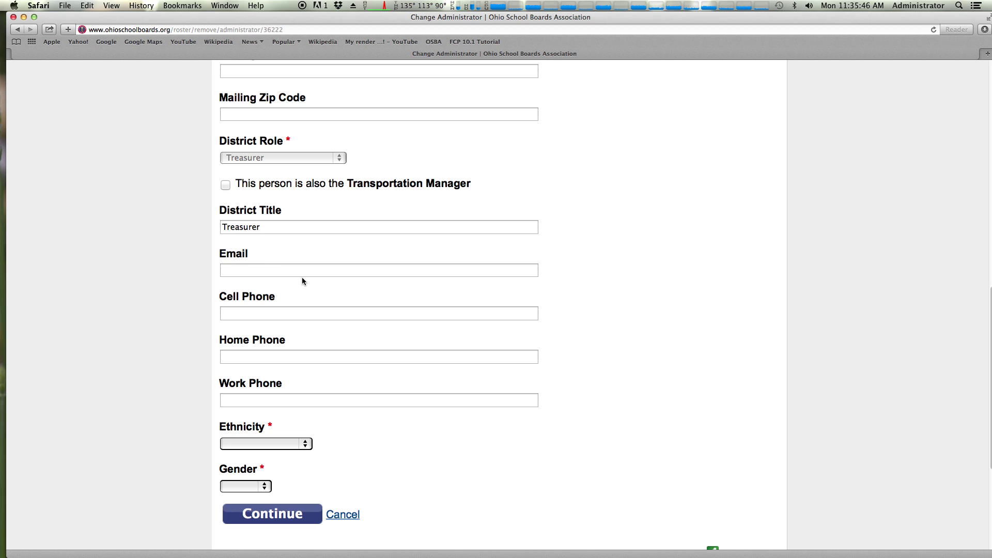
{"action": "type", "text": "new.treas@c"}
{"action": "key", "text": "BackSpace"}
{"action": "type", "text": "sample.com"}
Set the new treasurer's ethnicity to Asian and gender to Male
{"action": "left_click", "coordinate": [270, 447]}
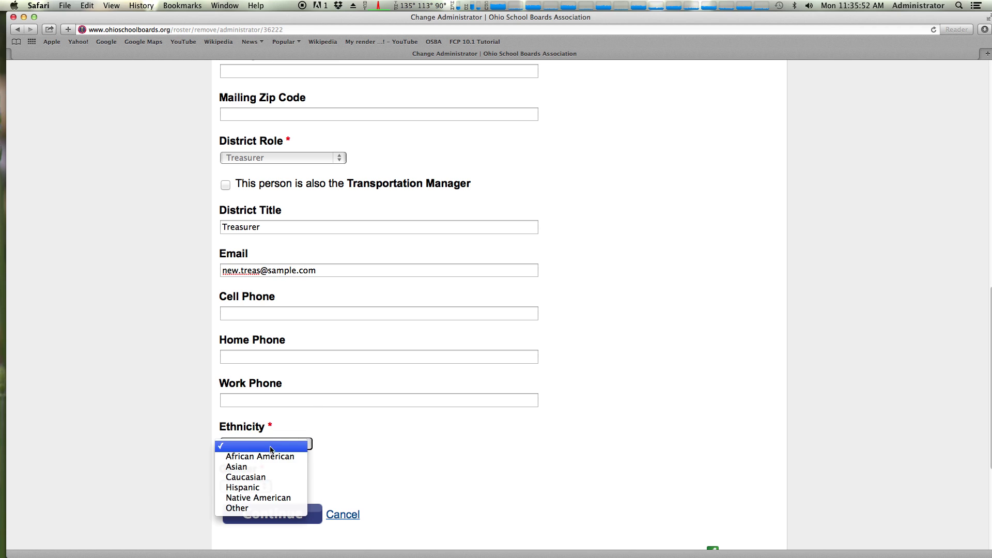
{"action": "left_click", "coordinate": [266, 467]}
{"action": "left_click", "coordinate": [256, 485]}
{"action": "left_click", "coordinate": [261, 502]}
{"action": "scroll", "coordinate": [343, 450], "scroll_direction": "down", "scroll_amount": 5}
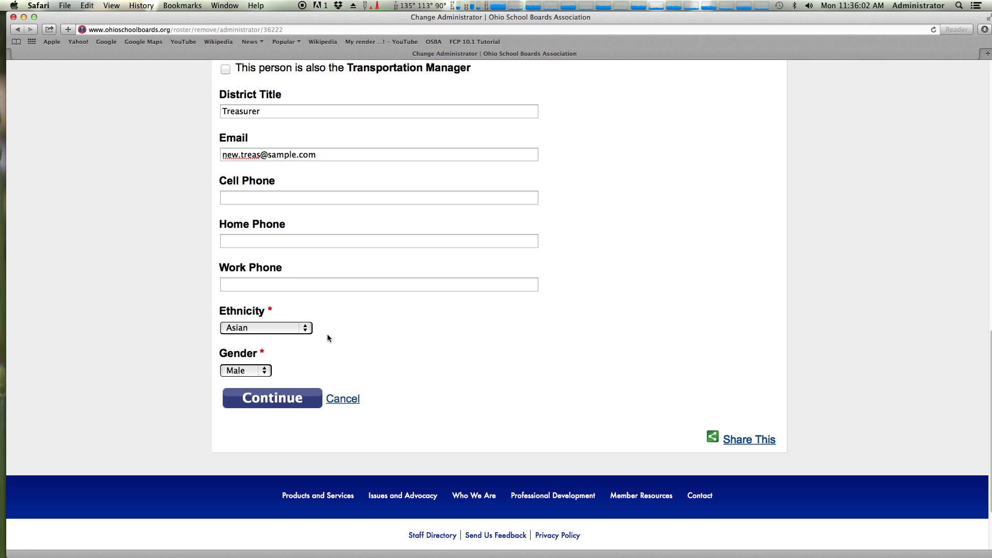
{"action": "left_click", "coordinate": [296, 403]}
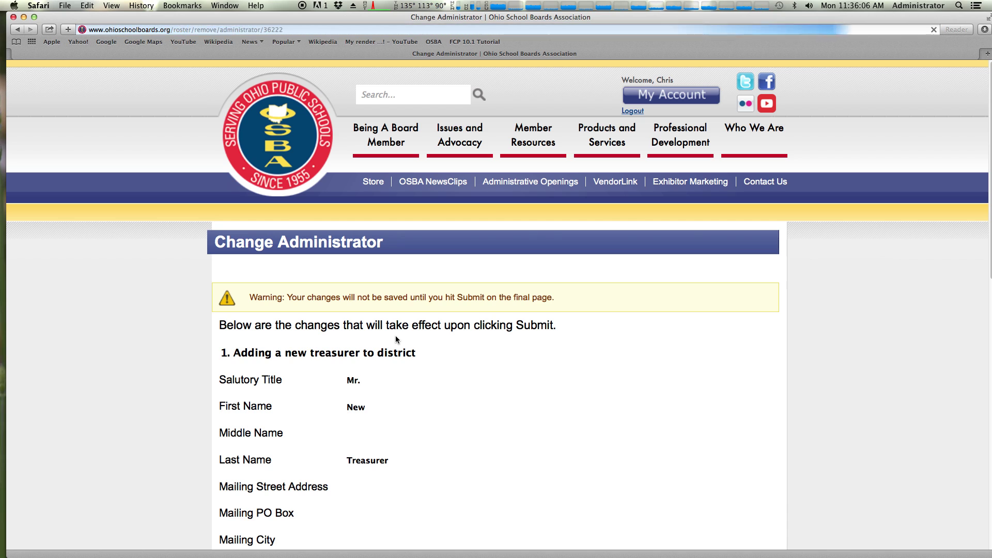
{"action": "scroll", "coordinate": [398, 335], "scroll_direction": "down", "scroll_amount": 15}
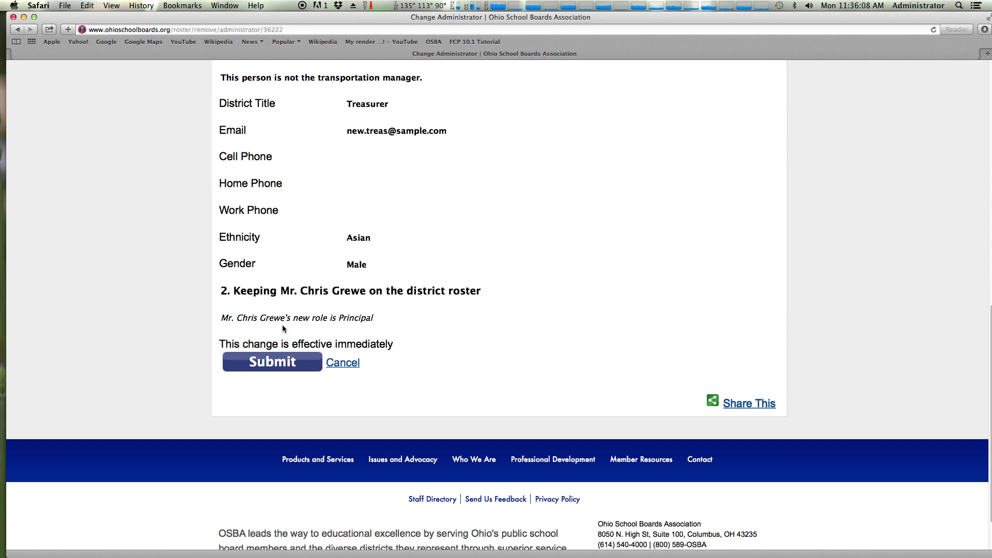
{"action": "left_click_drag", "start_coordinate": [288, 342], "coordinate": [382, 345]}
{"action": "left_click", "coordinate": [305, 335]}
{"action": "left_click_drag", "start_coordinate": [285, 319], "coordinate": [365, 321]}
{"action": "left_click", "coordinate": [363, 324]}
{"action": "scroll", "coordinate": [368, 343], "scroll_direction": "up", "scroll_amount": 5}
{"action": "scroll", "coordinate": [367, 343], "scroll_direction": "up", "scroll_amount": 5}
{"action": "scroll", "coordinate": [360, 284], "scroll_direction": "down", "scroll_amount": 10}
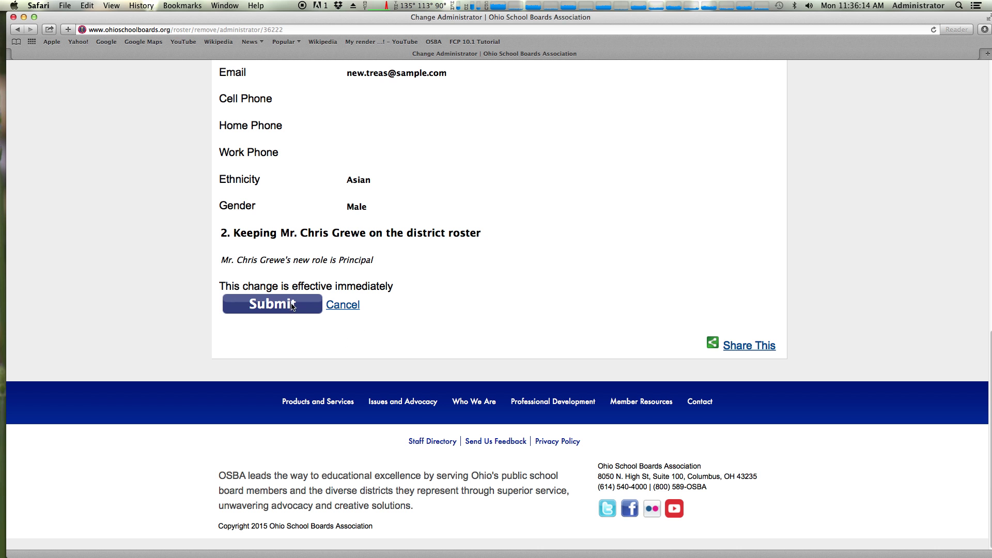
Submit the treasurer change and check the treasurer's pending OSBA verification note
{"action": "left_click", "coordinate": [288, 303]}
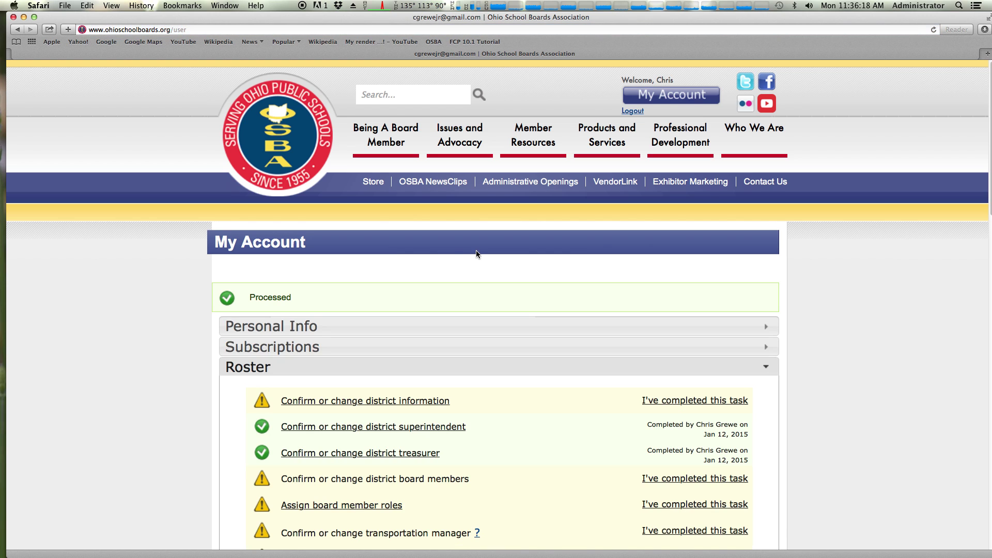
{"action": "scroll", "coordinate": [477, 255], "scroll_direction": "down", "scroll_amount": 5}
{"action": "scroll", "coordinate": [477, 256], "scroll_direction": "down", "scroll_amount": 2}
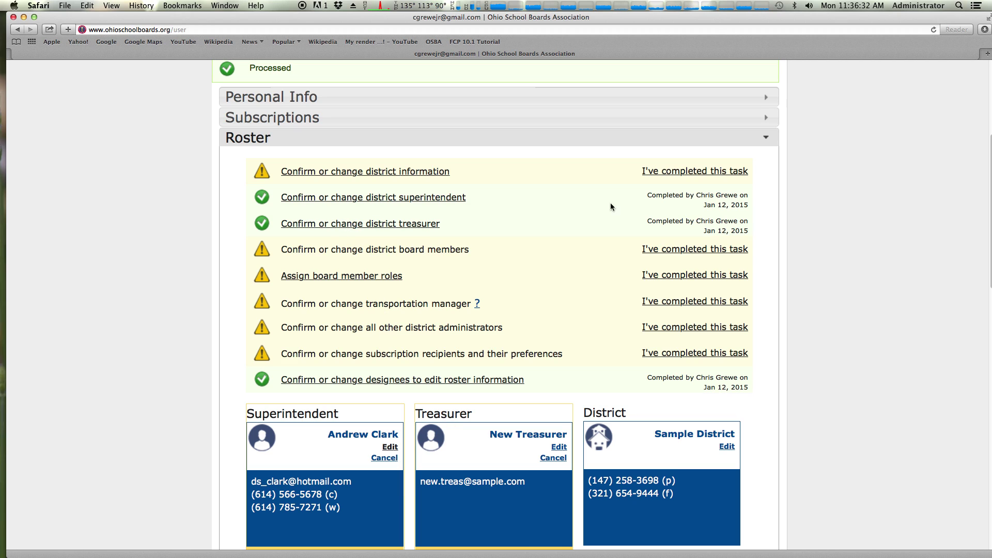
{"action": "left_click_drag", "start_coordinate": [649, 202], "coordinate": [737, 230]}
{"action": "left_click", "coordinate": [737, 230]}
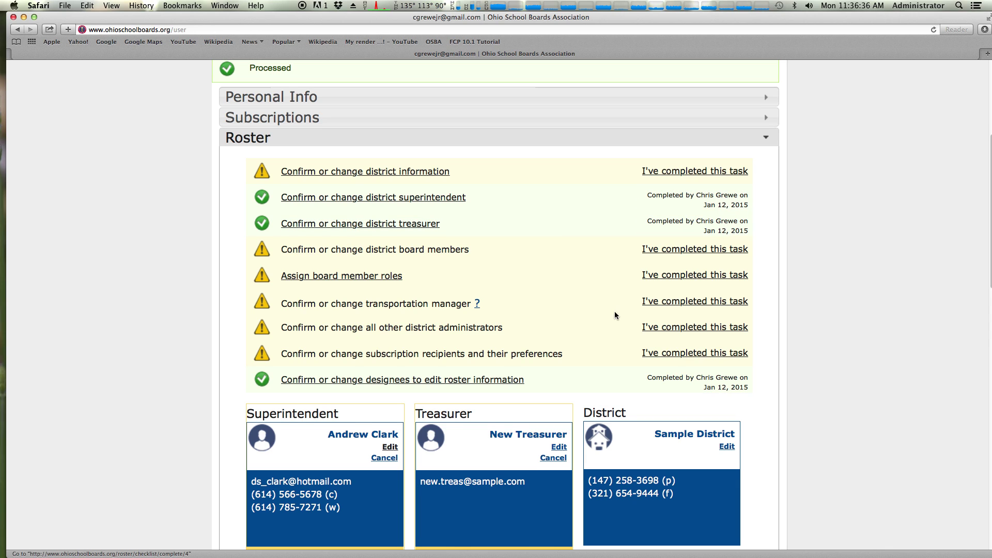
{"action": "scroll", "coordinate": [613, 254], "scroll_direction": "down", "scroll_amount": 5}
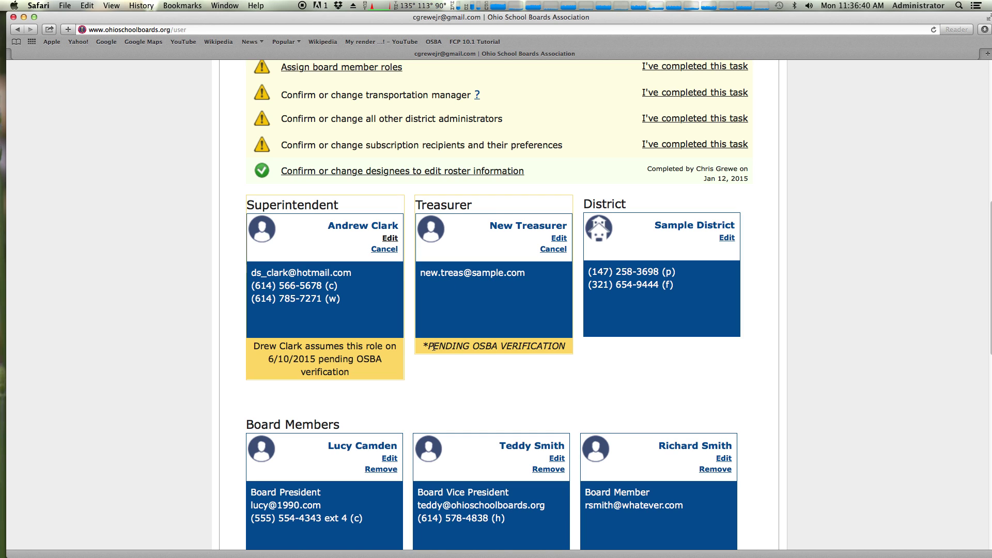
{"action": "left_click_drag", "start_coordinate": [428, 346], "coordinate": [555, 346]}
{"action": "left_click", "coordinate": [554, 345]}
Review the new Principal entry and other pending notes across the roster cards
{"action": "scroll", "coordinate": [551, 341], "scroll_direction": "down", "scroll_amount": 8}
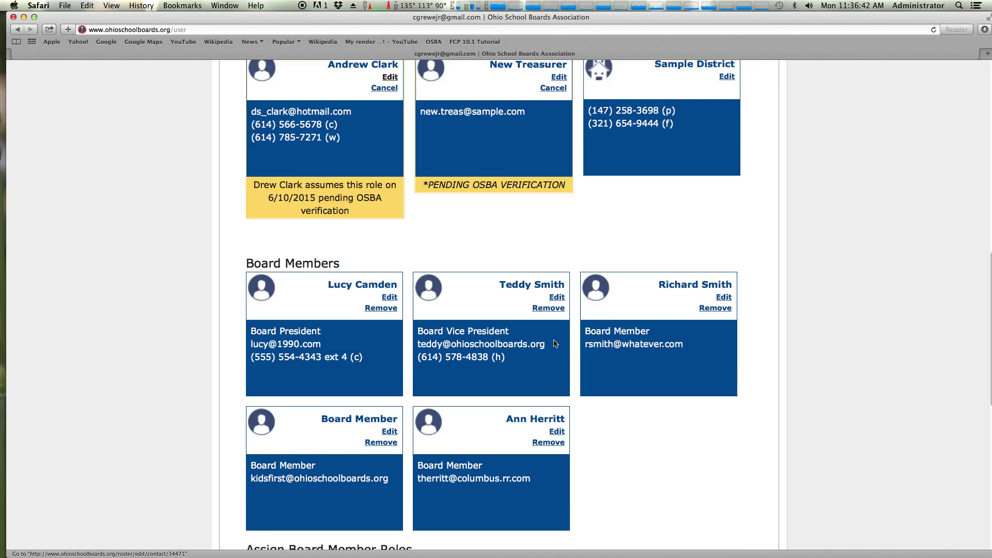
{"action": "scroll", "coordinate": [552, 339], "scroll_direction": "down", "scroll_amount": 3}
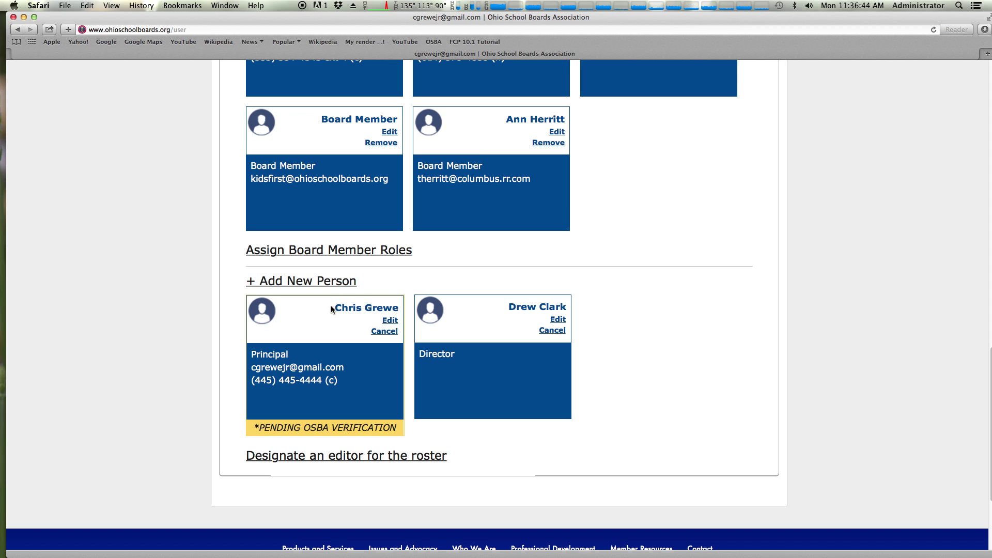
{"action": "left_click_drag", "start_coordinate": [331, 306], "coordinate": [415, 312]}
{"action": "left_click", "coordinate": [311, 323]}
{"action": "scroll", "coordinate": [405, 358], "scroll_direction": "up", "scroll_amount": 5}
{"action": "scroll", "coordinate": [410, 355], "scroll_direction": "up", "scroll_amount": 2}
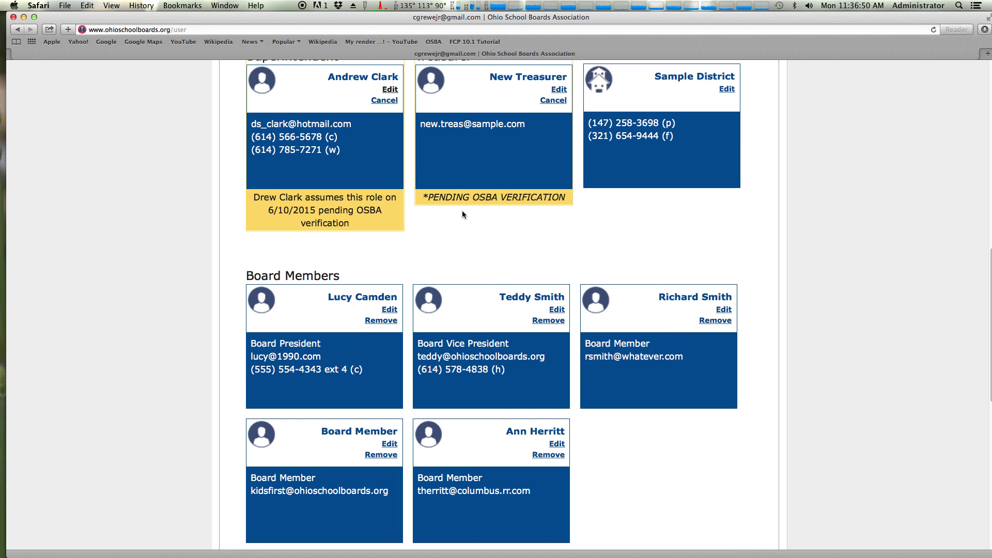
{"action": "left_click_drag", "start_coordinate": [425, 198], "coordinate": [560, 198]}
{"action": "left_click", "coordinate": [558, 197]}
{"action": "scroll", "coordinate": [532, 241], "scroll_direction": "down", "scroll_amount": 3}
{"action": "scroll", "coordinate": [532, 241], "scroll_direction": "up", "scroll_amount": 8}
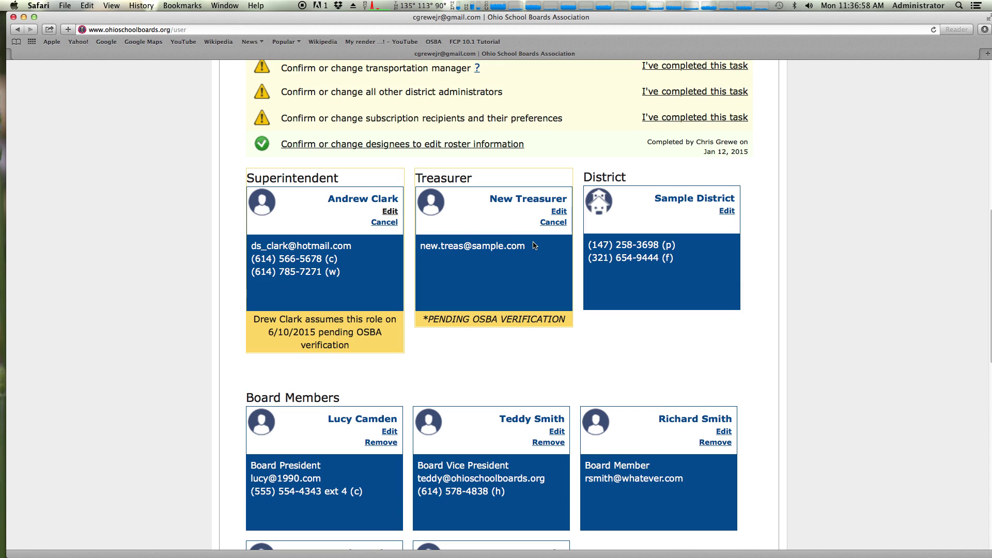
{"action": "scroll", "coordinate": [533, 245], "scroll_direction": "up", "scroll_amount": 3}
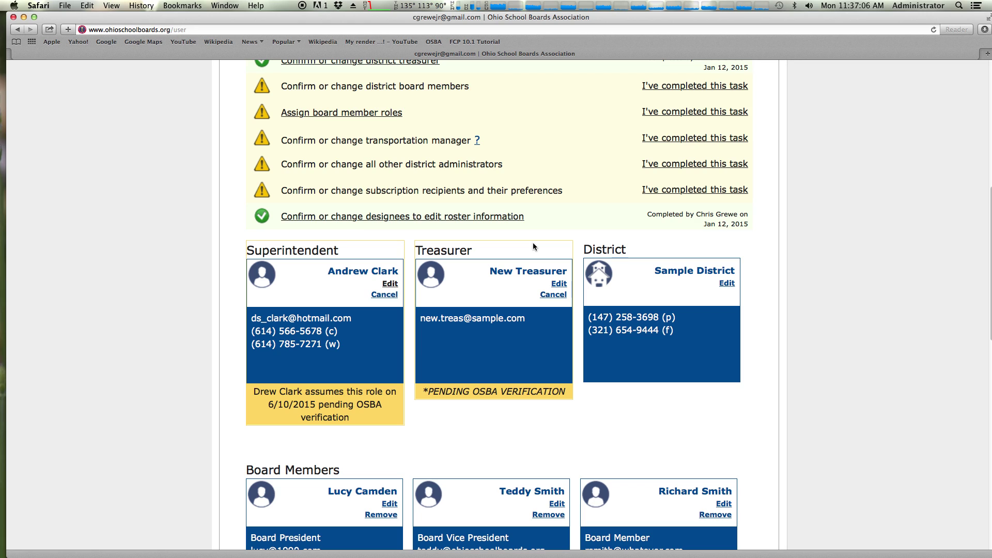
{"action": "scroll", "coordinate": [521, 283], "scroll_direction": "down", "scroll_amount": 7}
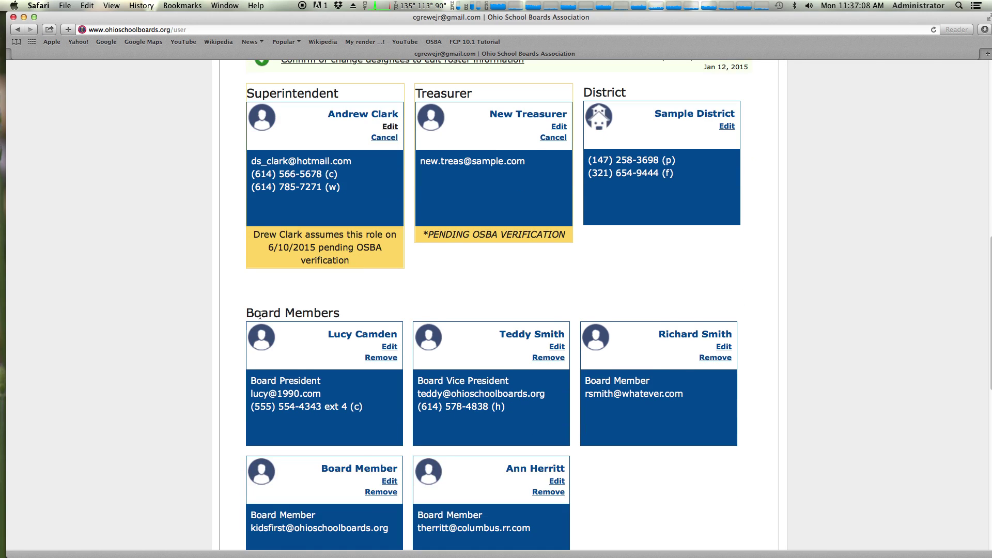
{"action": "left_click_drag", "start_coordinate": [260, 315], "coordinate": [356, 312]}
{"action": "left_click", "coordinate": [355, 316]}
Cancel the pending superintendent change, then cancel and confirm the pending treasurer change
{"action": "scroll", "coordinate": [361, 319], "scroll_direction": "up", "scroll_amount": 4}
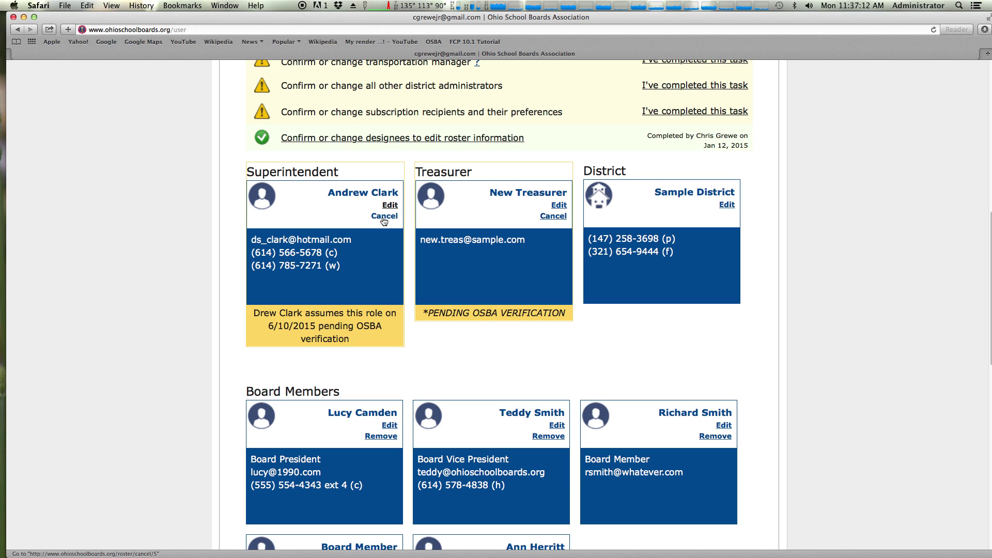
{"action": "left_click", "coordinate": [384, 221]}
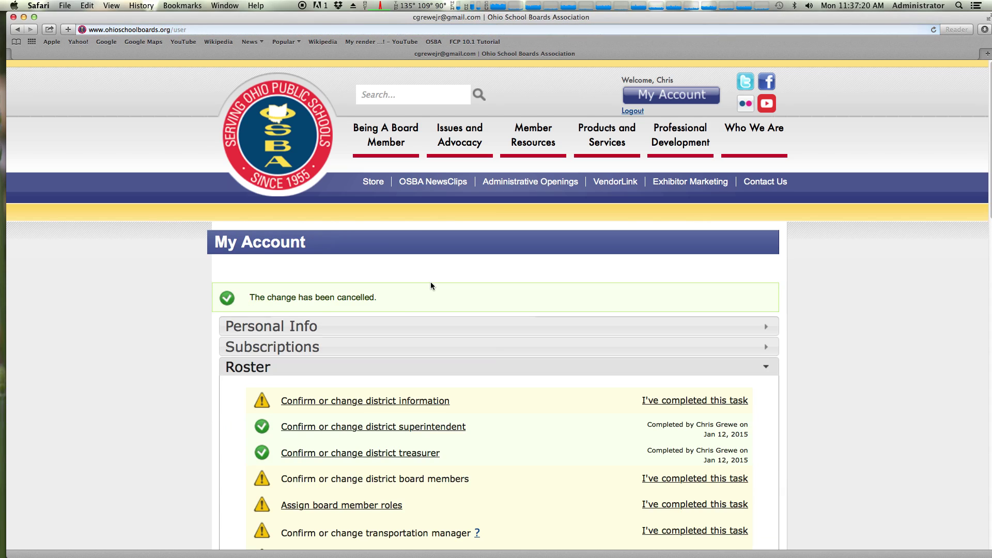
{"action": "scroll", "coordinate": [432, 283], "scroll_direction": "down", "scroll_amount": 10}
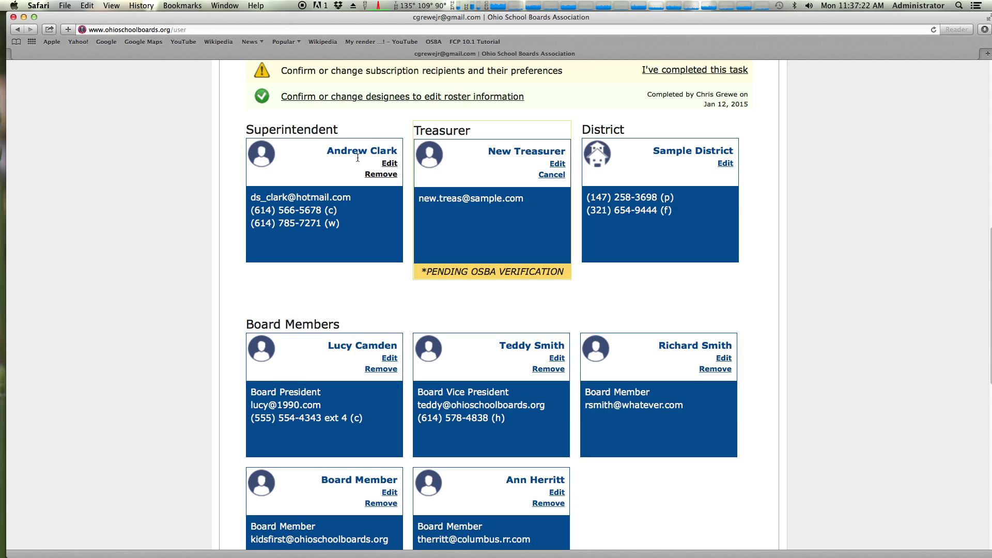
{"action": "left_click", "coordinate": [548, 176]}
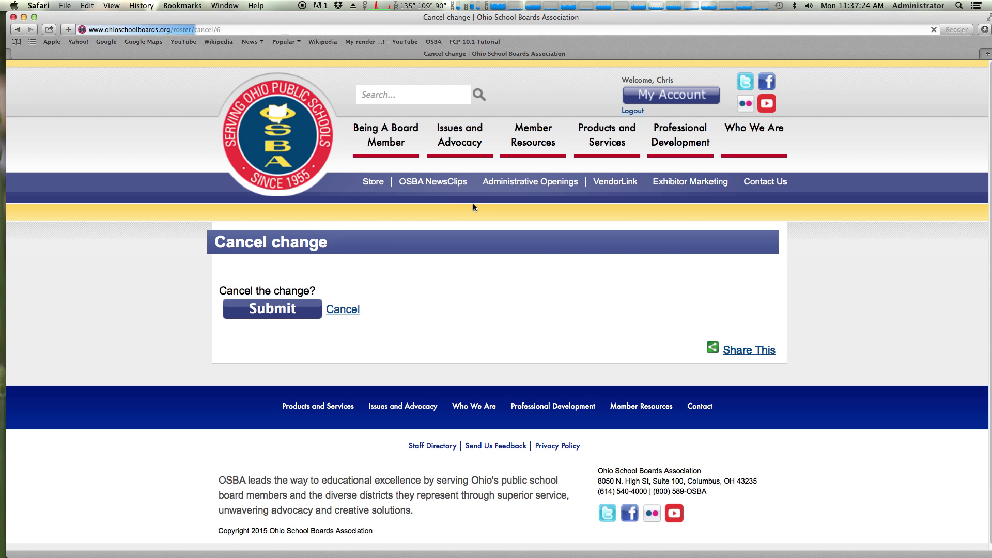
{"action": "left_click", "coordinate": [282, 310]}
{"action": "scroll", "coordinate": [484, 273], "scroll_direction": "down", "scroll_amount": 5}
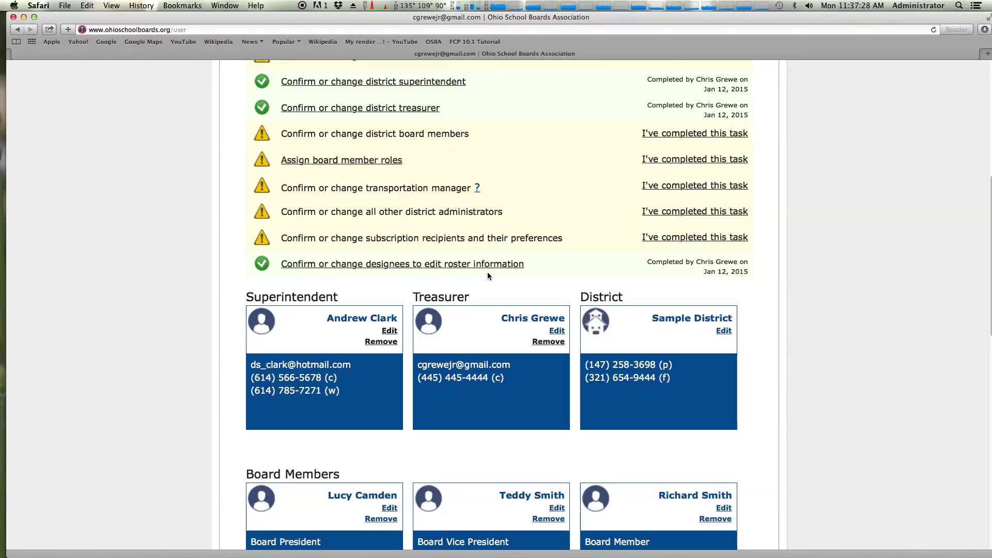
{"action": "scroll", "coordinate": [488, 272], "scroll_direction": "down", "scroll_amount": 3}
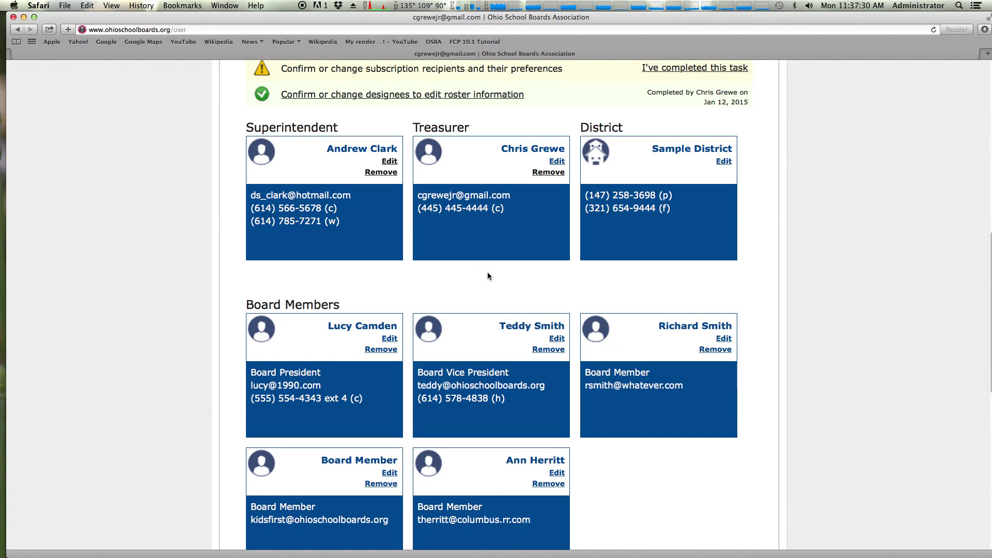
Review the Sample District information form, including the board meeting schedule
{"action": "left_click", "coordinate": [722, 162]}
{"action": "scroll", "coordinate": [436, 240], "scroll_direction": "down", "scroll_amount": 3}
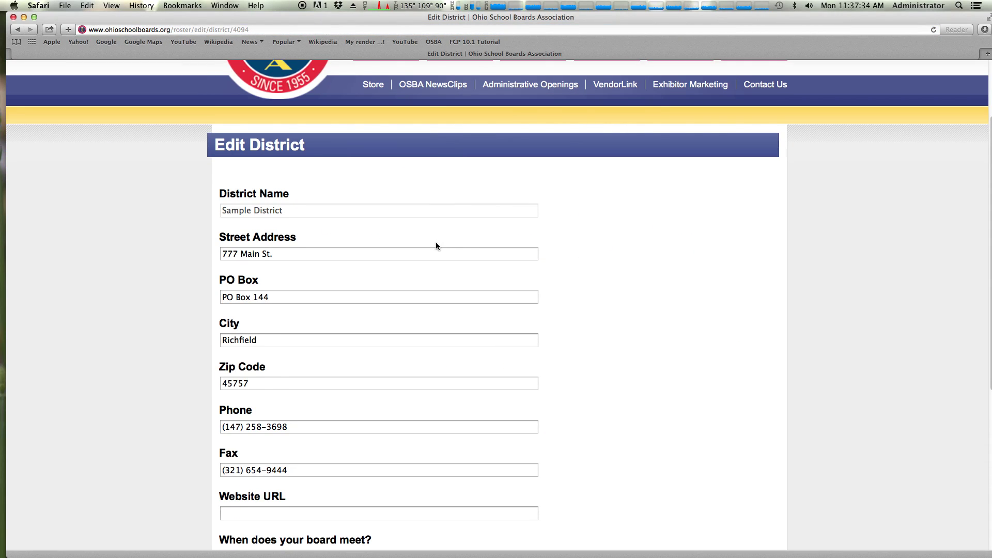
{"action": "scroll", "coordinate": [435, 241], "scroll_direction": "down", "scroll_amount": 1}
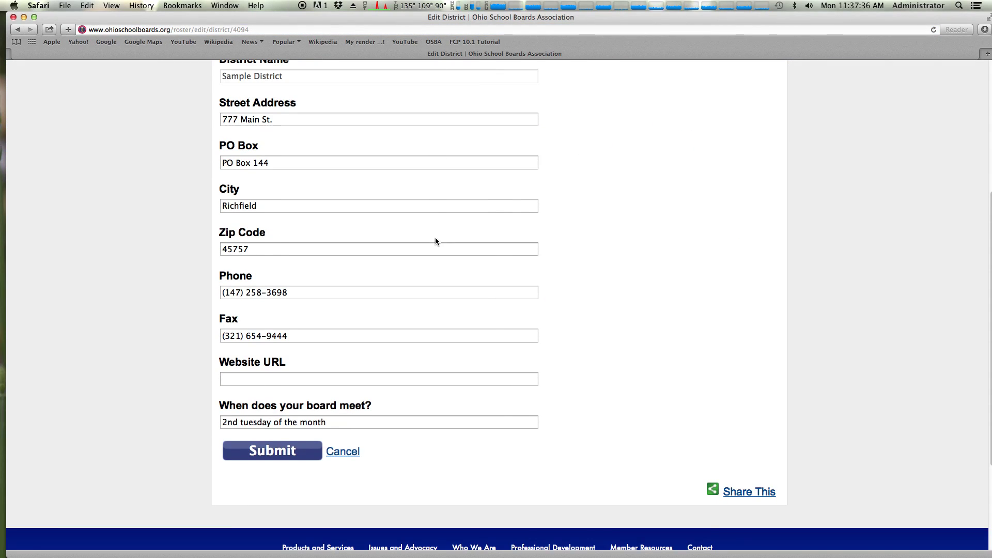
{"action": "left_click", "coordinate": [293, 422]}
{"action": "left_click", "coordinate": [321, 458]}
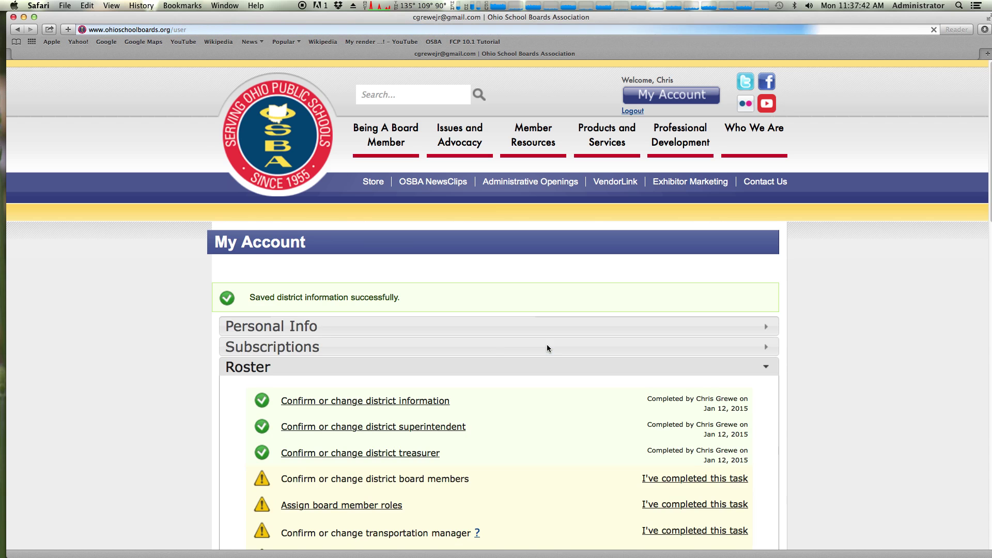
Check that the roster's district information task now shows as completed
{"action": "scroll", "coordinate": [542, 340], "scroll_direction": "down", "scroll_amount": 5}
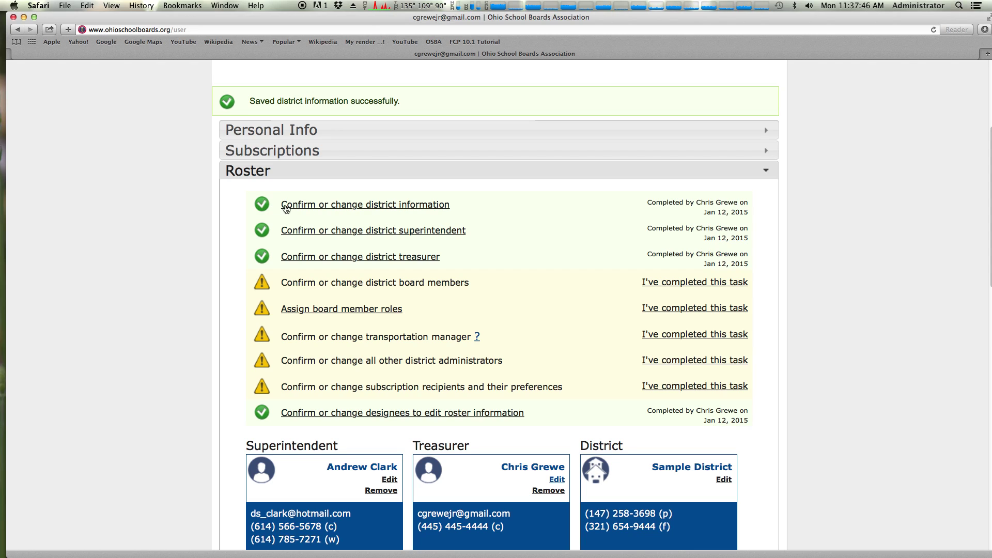
{"action": "left_click_drag", "start_coordinate": [640, 201], "coordinate": [748, 214]}
{"action": "left_click", "coordinate": [746, 212]}
{"action": "scroll", "coordinate": [698, 309], "scroll_direction": "down", "scroll_amount": 10}
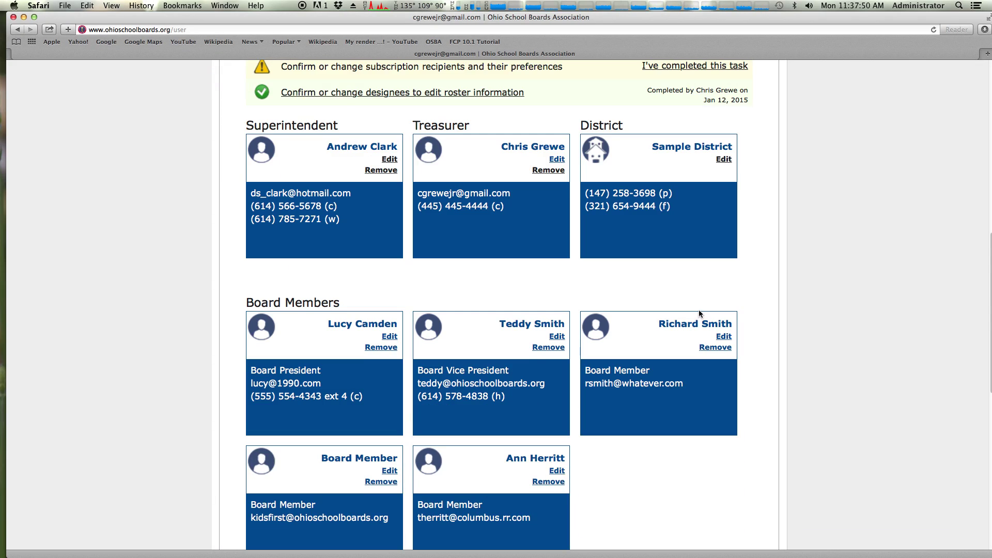
{"action": "scroll", "coordinate": [699, 312], "scroll_direction": "down", "scroll_amount": 3}
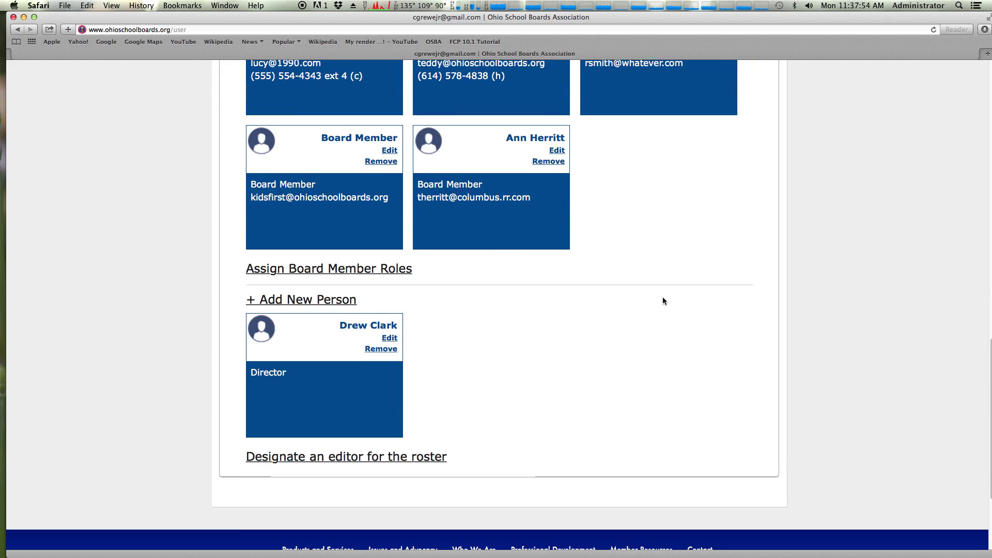
{"action": "left_click", "coordinate": [388, 270]}
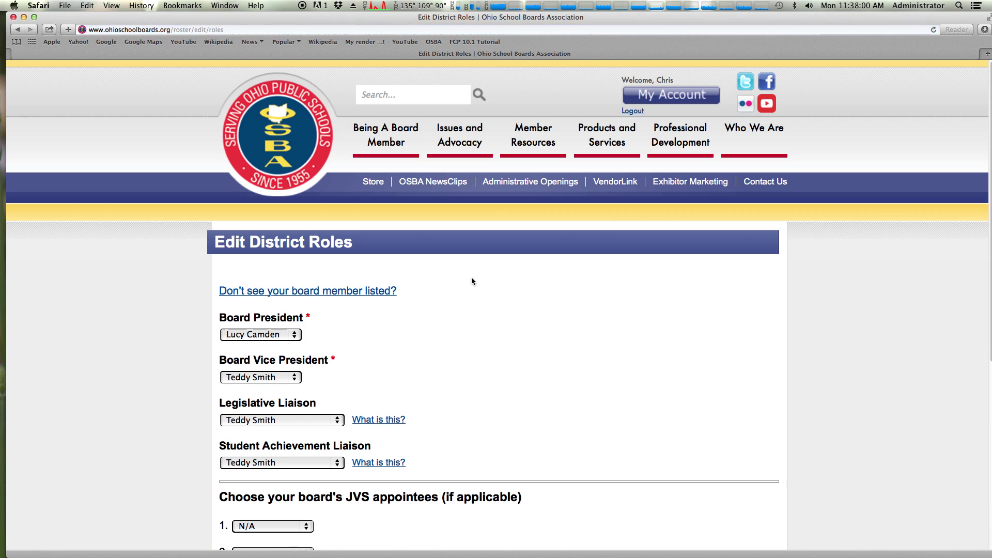
{"action": "scroll", "coordinate": [468, 272], "scroll_direction": "down", "scroll_amount": 3}
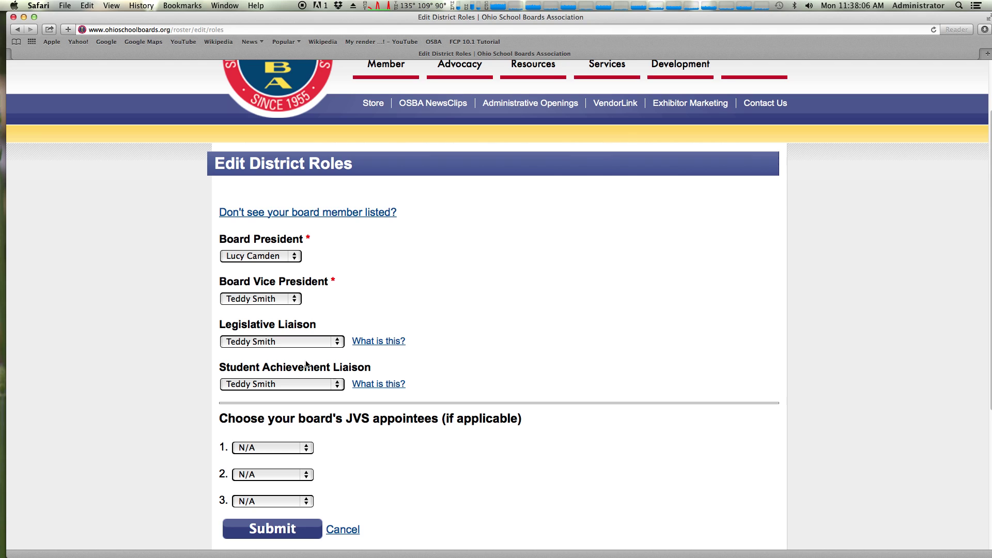
{"action": "mouse_move", "coordinate": [364, 342]}
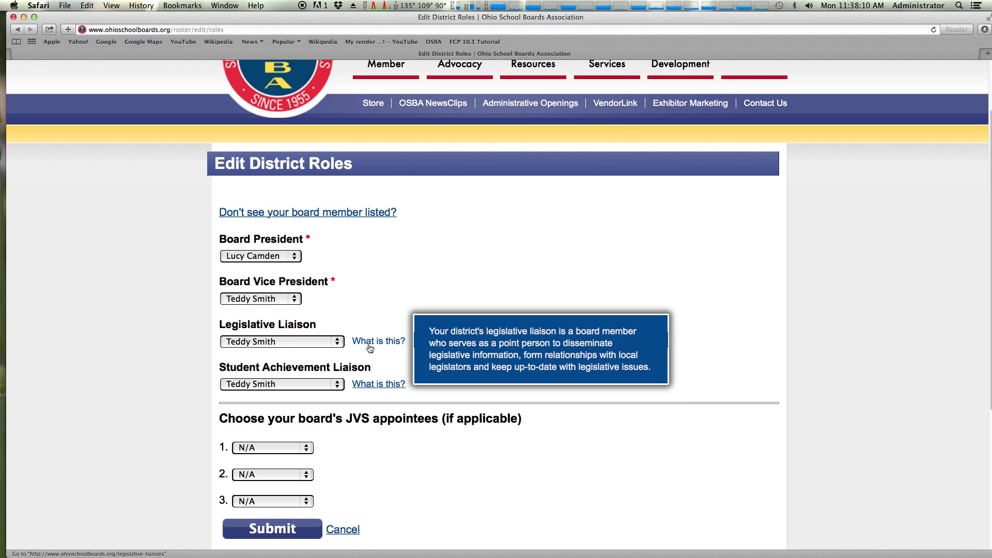
{"action": "left_click", "coordinate": [277, 257]}
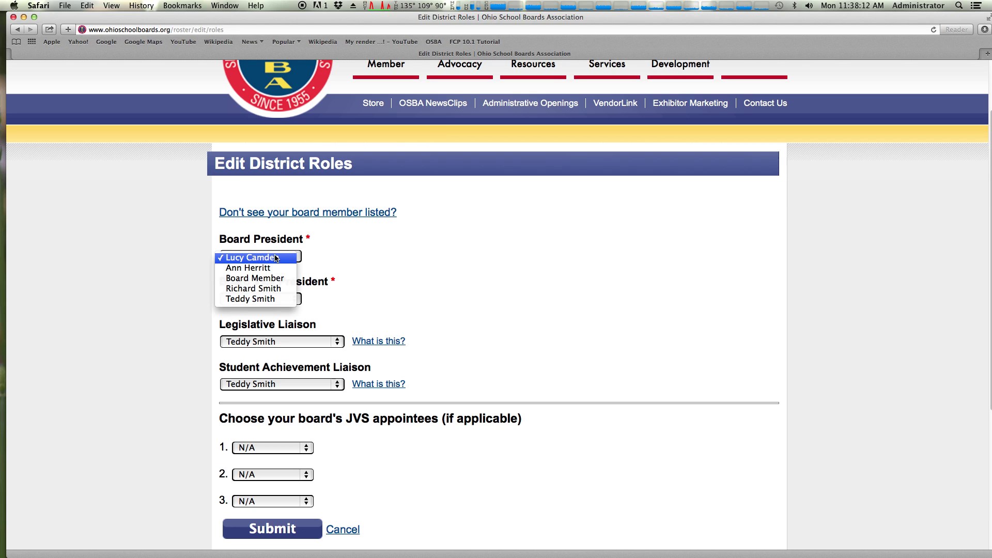
{"action": "left_click", "coordinate": [302, 265]}
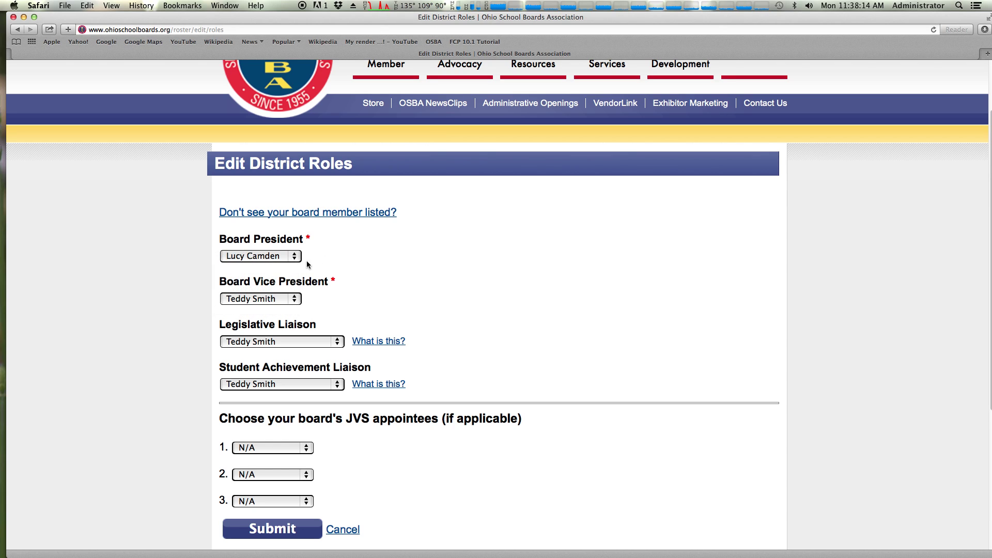
{"action": "scroll", "coordinate": [297, 374], "scroll_direction": "down", "scroll_amount": 1}
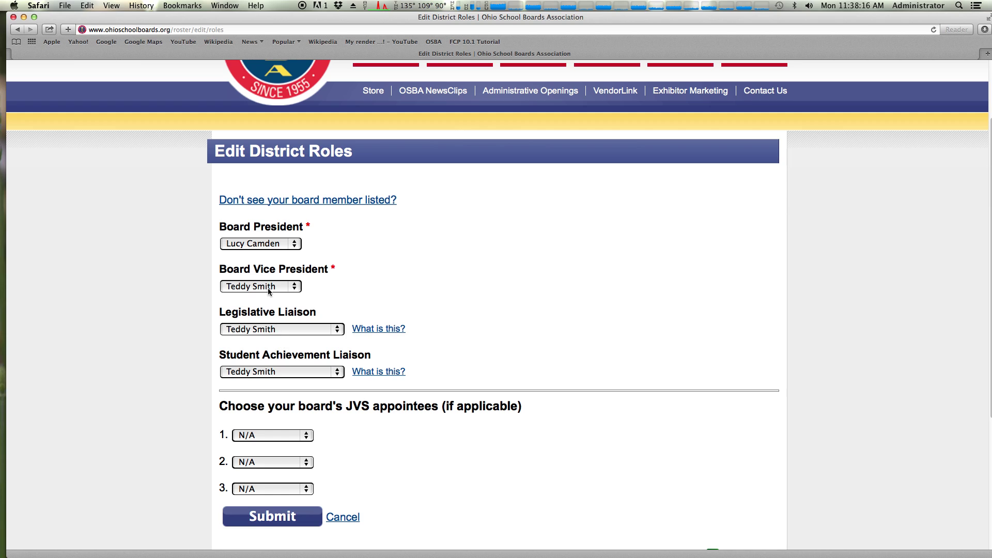
{"action": "left_click_drag", "start_coordinate": [242, 272], "coordinate": [310, 272]}
{"action": "left_click", "coordinate": [309, 273]}
{"action": "mouse_move", "coordinate": [319, 205]}
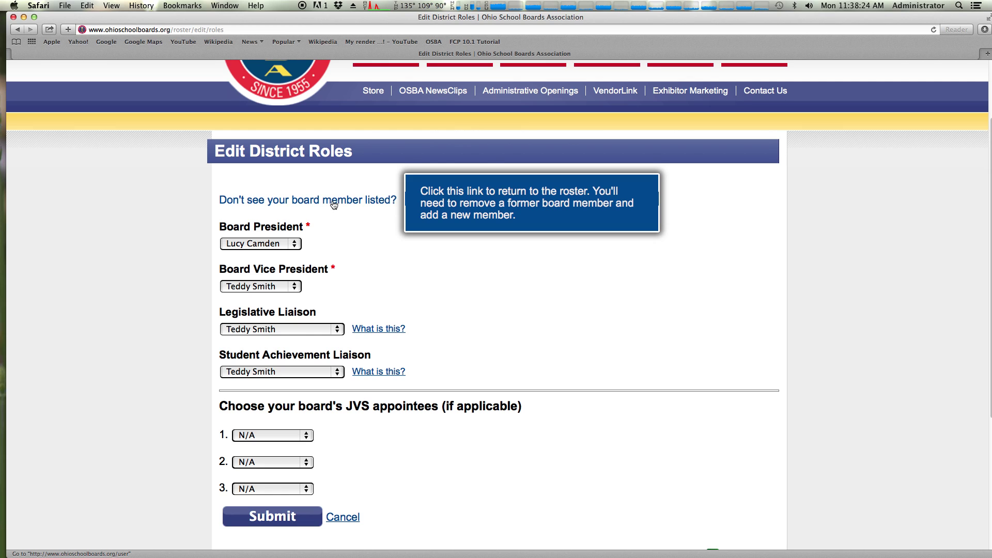
Return to the roster and scroll through the board member cards to the Director card
{"action": "left_click", "coordinate": [331, 205]}
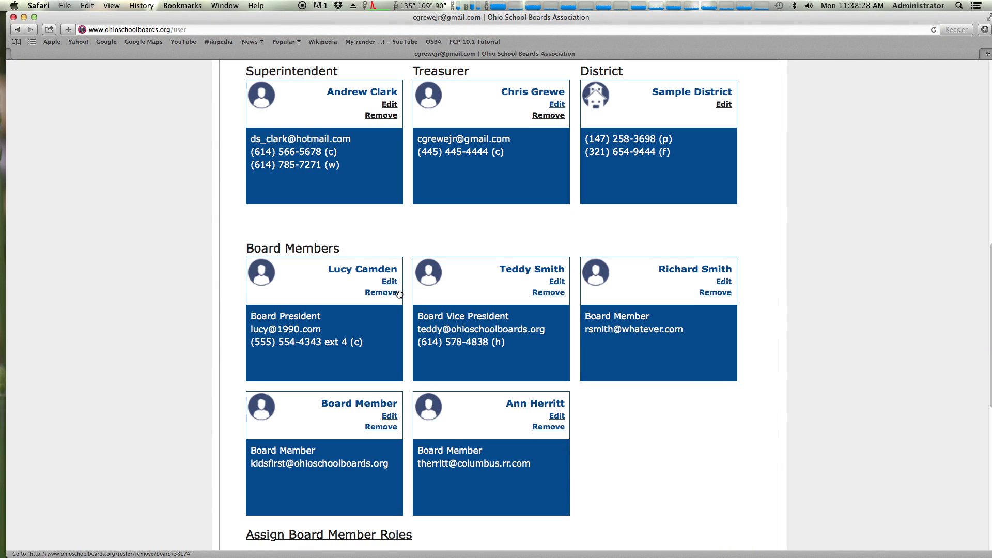
{"action": "scroll", "coordinate": [399, 291], "scroll_direction": "down", "scroll_amount": 1}
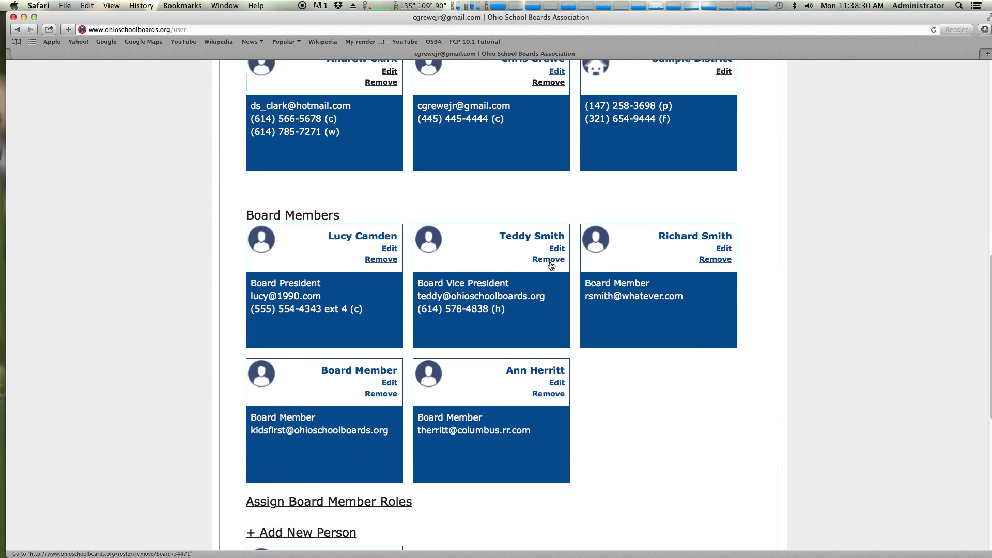
{"action": "left_click_drag", "start_coordinate": [499, 235], "coordinate": [564, 236]}
{"action": "left_click", "coordinate": [556, 239]}
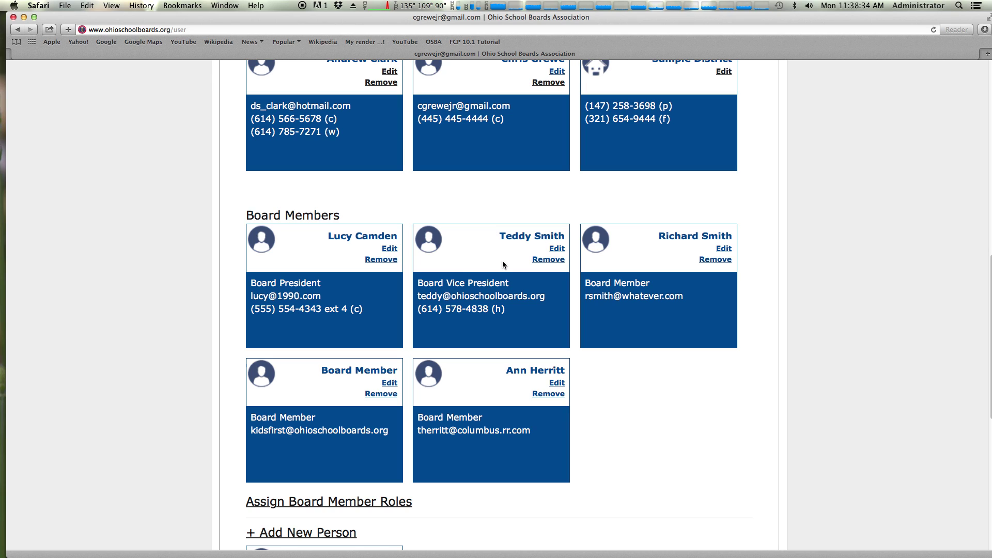
{"action": "scroll", "coordinate": [503, 262], "scroll_direction": "down", "scroll_amount": 5}
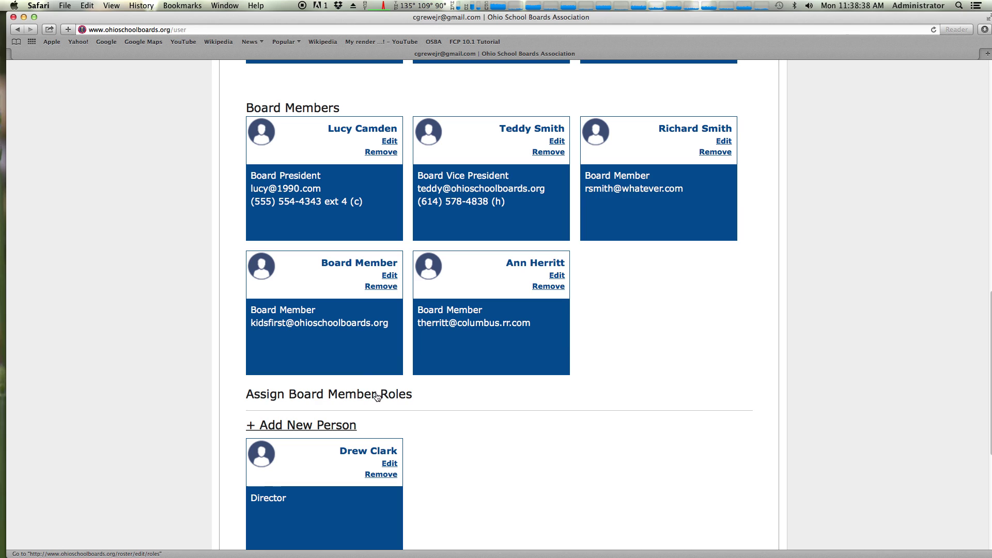
{"action": "scroll", "coordinate": [529, 322], "scroll_direction": "down", "scroll_amount": 4}
{"action": "scroll", "coordinate": [530, 325], "scroll_direction": "down", "scroll_amount": 1}
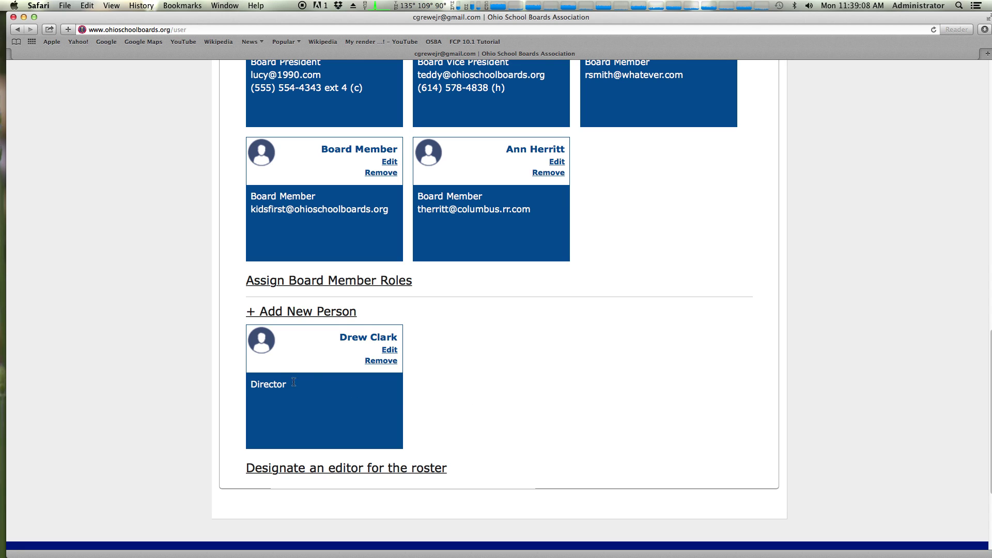
{"action": "mouse_move", "coordinate": [287, 385]}
{"action": "left_mouse_down"}
{"action": "mouse_move", "coordinate": [256, 347]}
{"action": "mouse_move", "coordinate": [255, 319]}
{"action": "mouse_move", "coordinate": [268, 385]}
{"action": "mouse_move", "coordinate": [320, 457]}
{"action": "mouse_move", "coordinate": [324, 395]}
{"action": "left_mouse_up"}
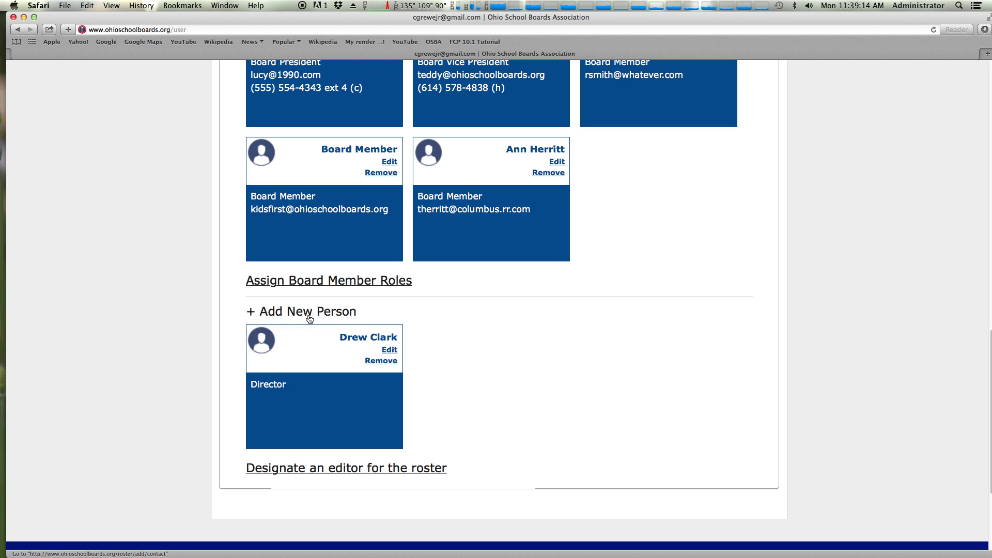
Designate the superintendent and treasurer, but not the director, as roster editors
{"action": "left_click", "coordinate": [324, 469]}
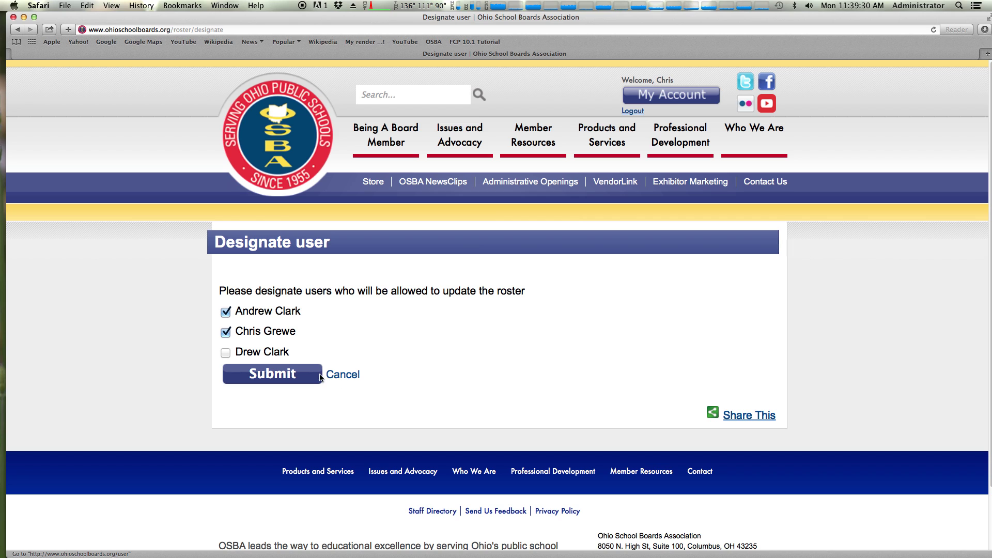
{"action": "left_click", "coordinate": [264, 376]}
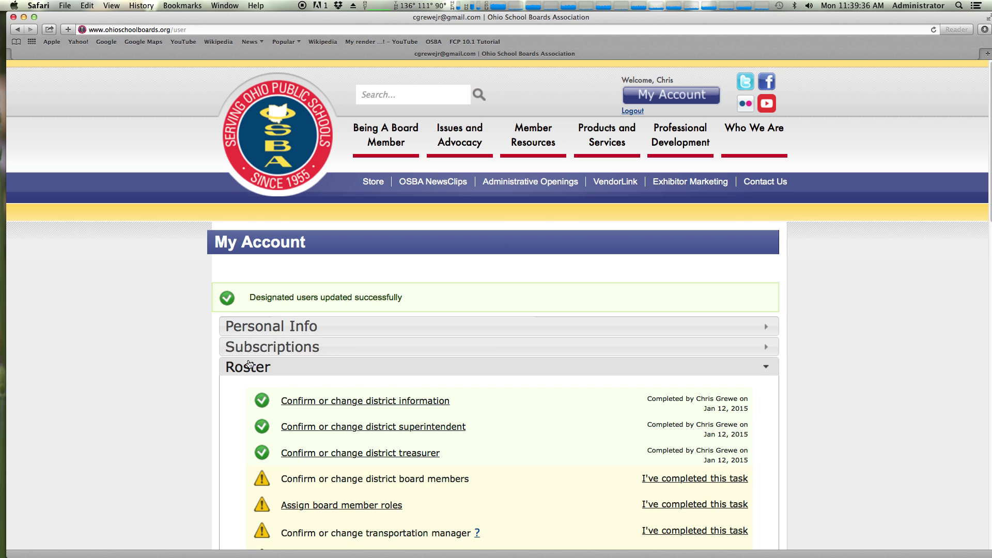
Review the Roster tasks, then expand Subscriptions to show Manage Briefcase Subscriptions
{"action": "scroll", "coordinate": [341, 379], "scroll_direction": "down", "scroll_amount": 3}
{"action": "scroll", "coordinate": [341, 378], "scroll_direction": "down", "scroll_amount": 3}
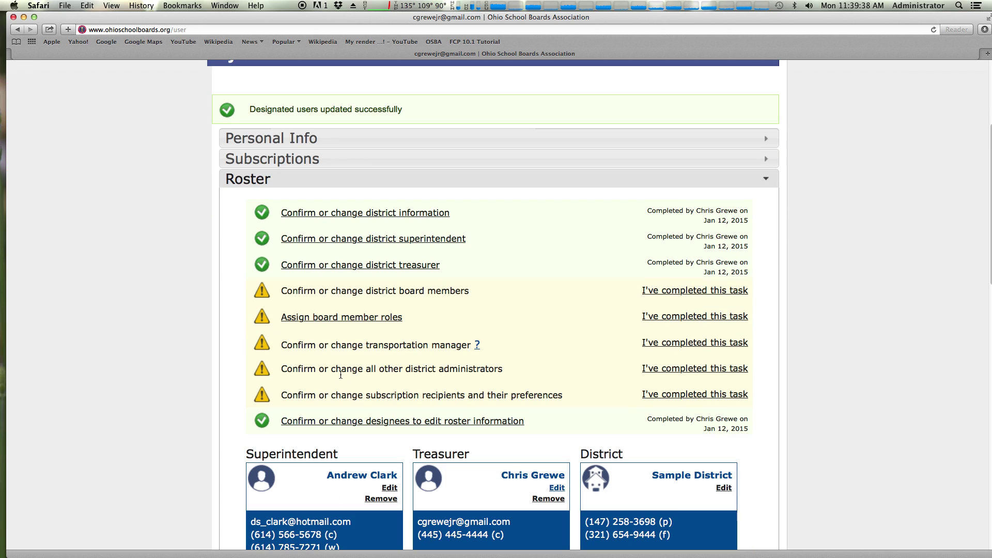
{"action": "scroll", "coordinate": [340, 375], "scroll_direction": "down", "scroll_amount": 3}
{"action": "scroll", "coordinate": [340, 373], "scroll_direction": "up", "scroll_amount": 1}
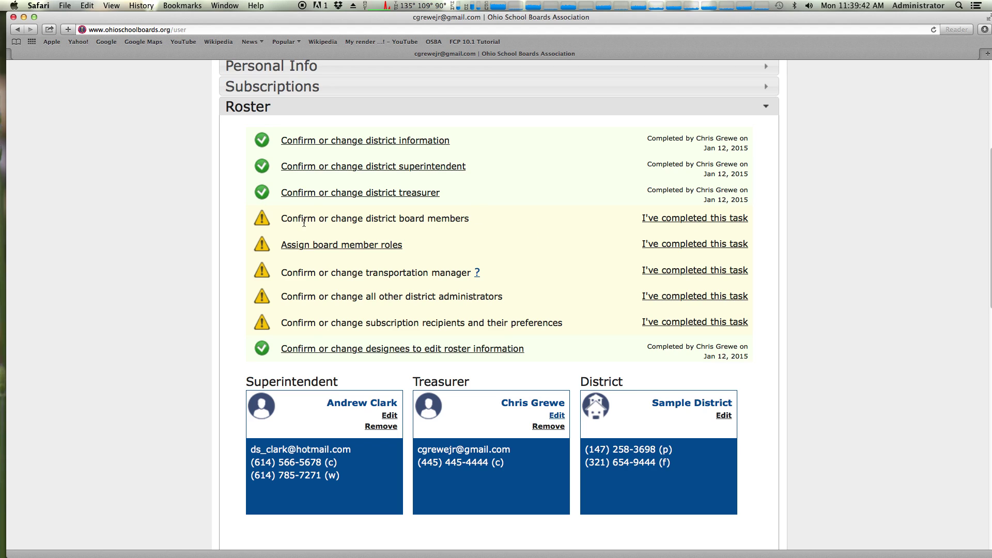
{"action": "left_click_drag", "start_coordinate": [300, 222], "coordinate": [457, 230]}
{"action": "left_click", "coordinate": [457, 230]}
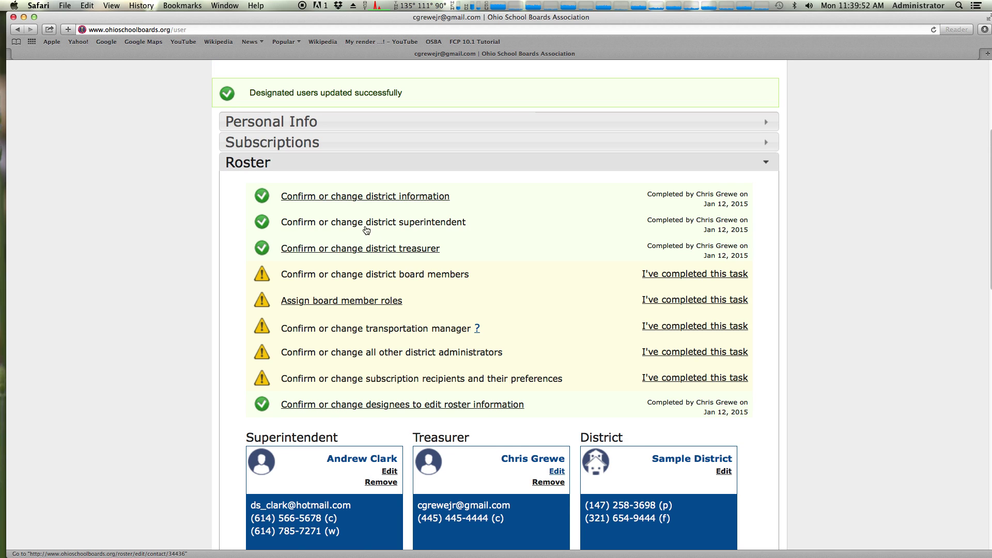
{"action": "left_click", "coordinate": [303, 151]}
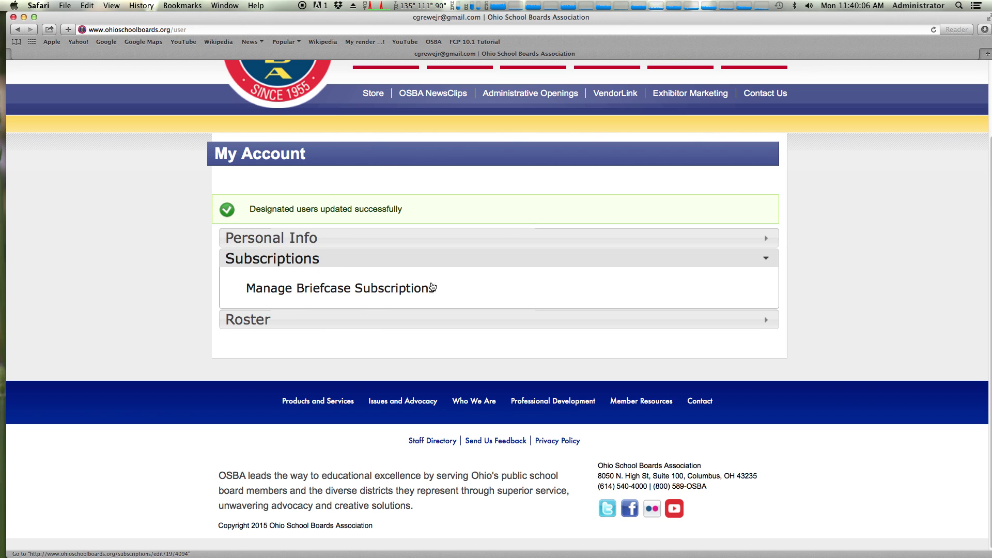
Open Briefcase subscriptions and check the board president's delivery, leaving it on Email
{"action": "left_click", "coordinate": [302, 290]}
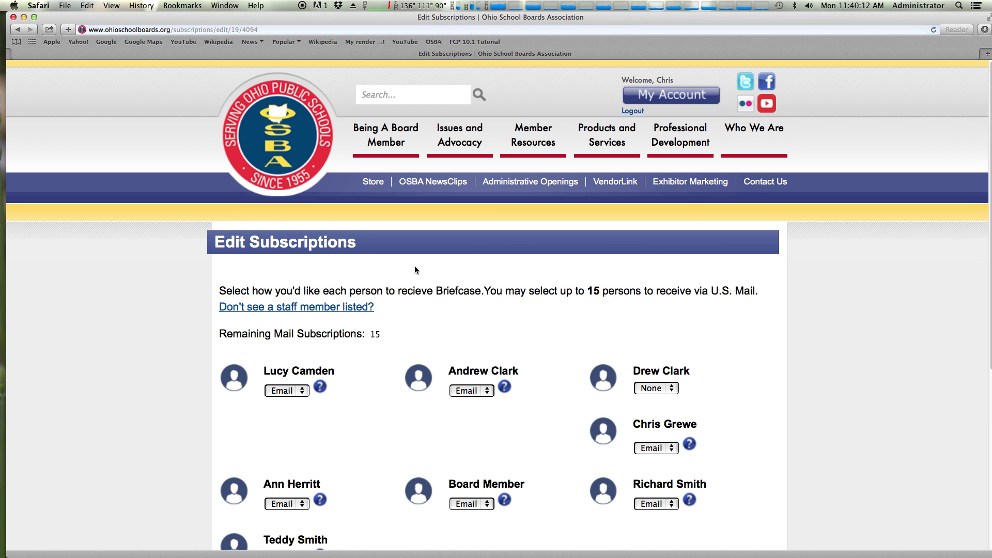
{"action": "scroll", "coordinate": [408, 270], "scroll_direction": "down", "scroll_amount": 3}
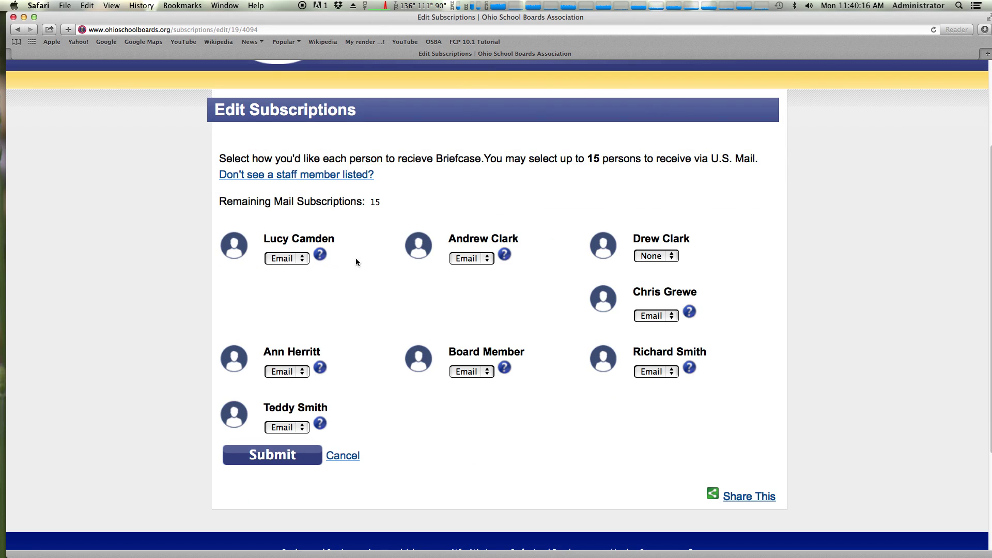
{"action": "mouse_move", "coordinate": [508, 258]}
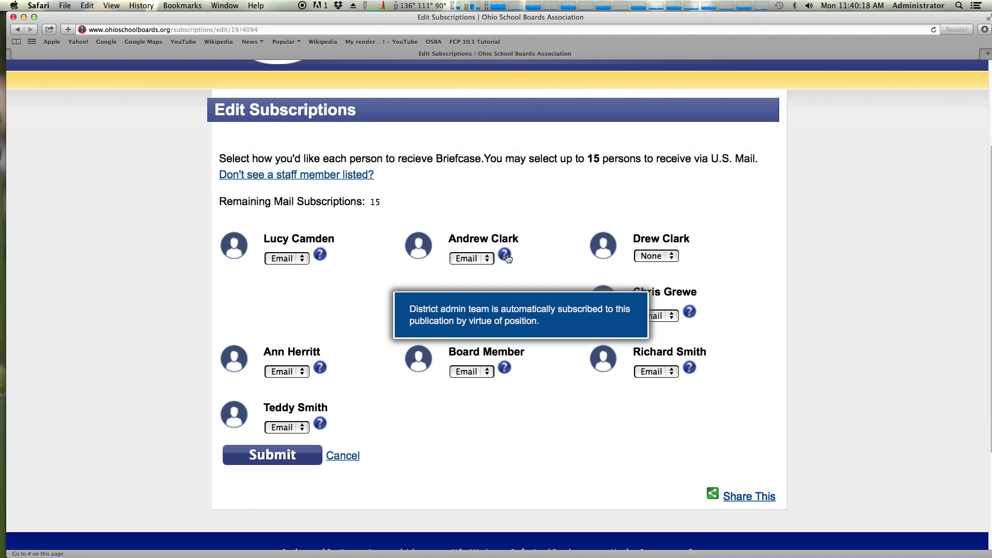
{"action": "left_click", "coordinate": [298, 259]}
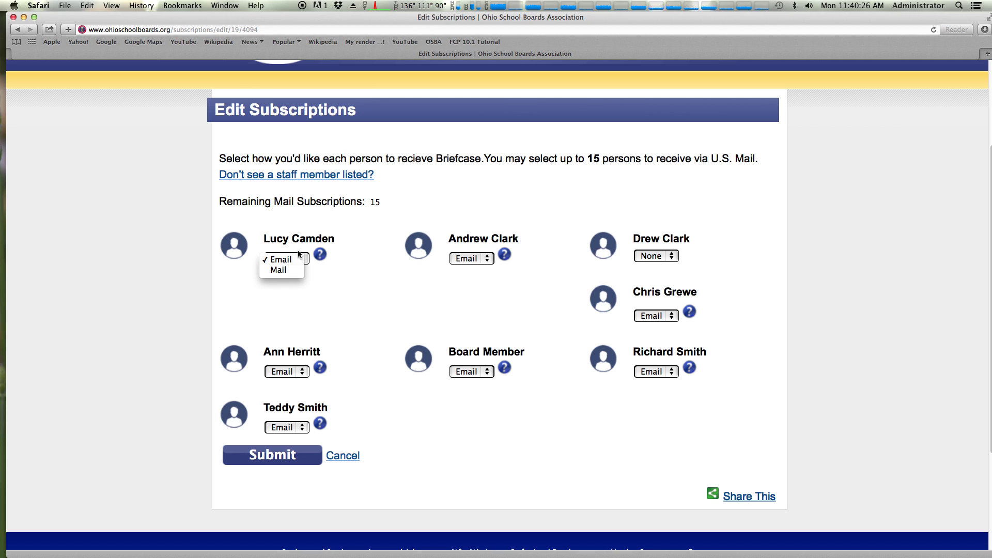
{"action": "left_click", "coordinate": [301, 246]}
{"action": "mouse_move", "coordinate": [318, 256]}
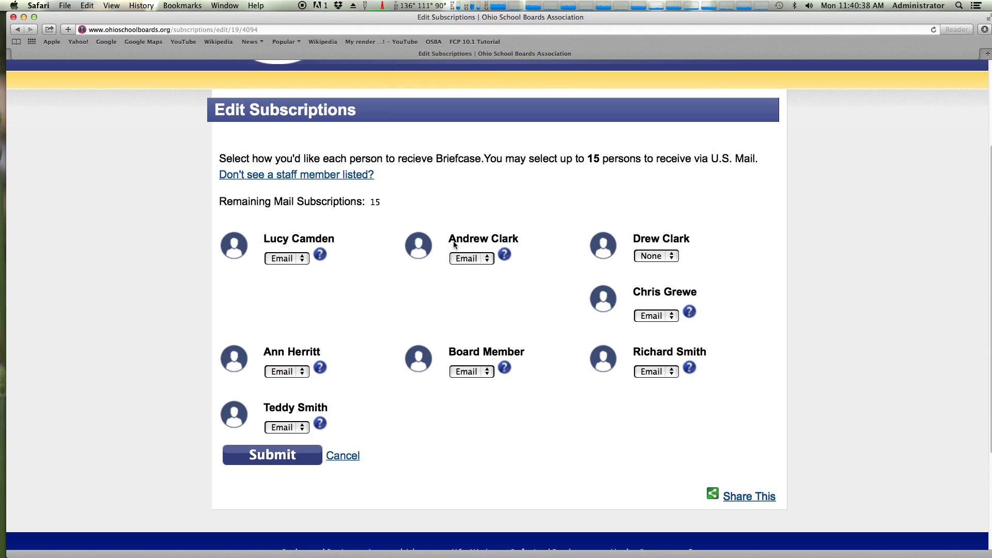
Try Mail for the superintendent's Briefcase delivery, then set it back to Email
{"action": "left_click", "coordinate": [465, 259]}
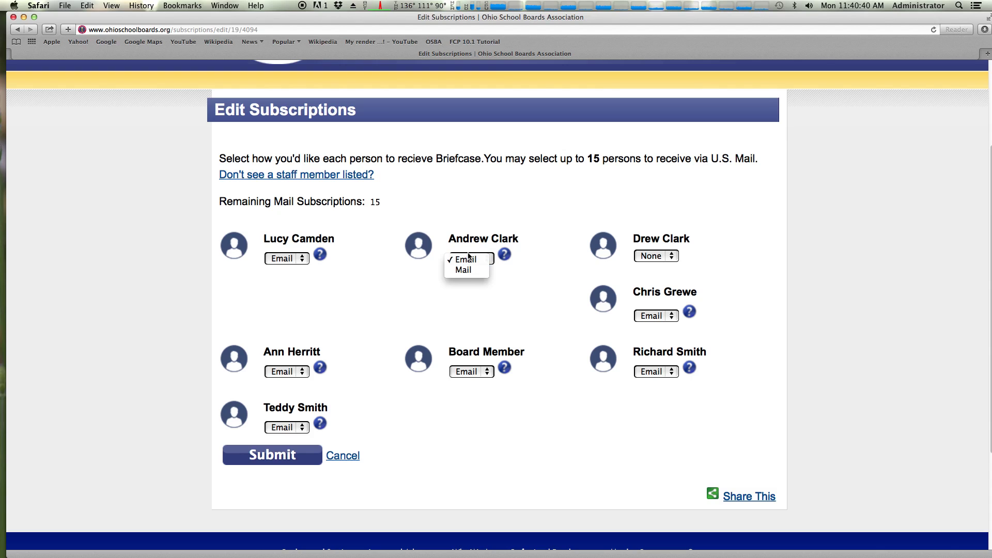
{"action": "left_click", "coordinate": [468, 249]}
{"action": "left_click", "coordinate": [466, 261]}
{"action": "left_click", "coordinate": [464, 272]}
{"action": "left_click", "coordinate": [476, 261]}
{"action": "left_click", "coordinate": [473, 249]}
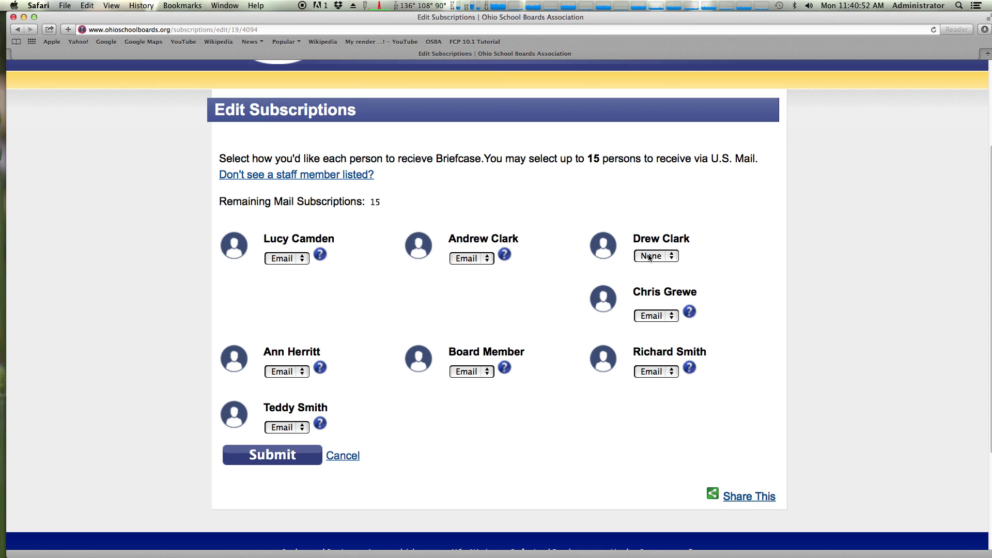
Set the director's and superintendent's Briefcase delivery to Mail
{"action": "left_click_drag", "start_coordinate": [641, 241], "coordinate": [679, 242]}
{"action": "left_click", "coordinate": [678, 242]}
{"action": "left_click", "coordinate": [666, 258]}
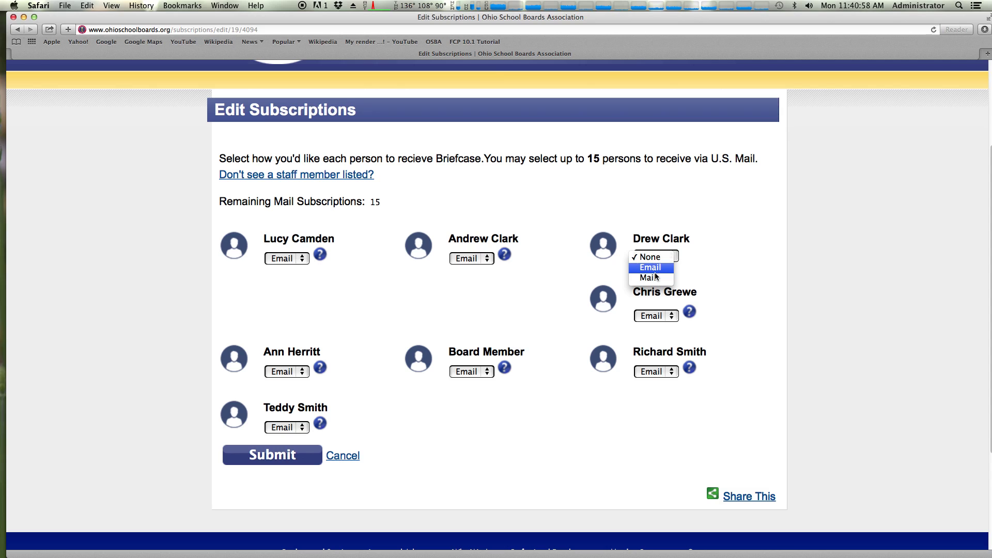
{"action": "left_click", "coordinate": [655, 277]}
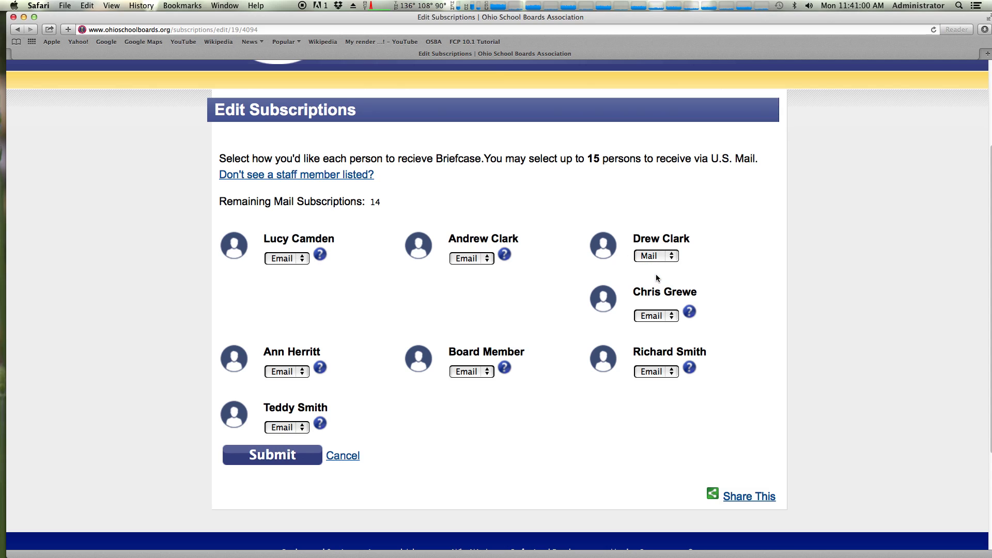
{"action": "left_click", "coordinate": [470, 258]}
Switch the board president and two board members to Mail, then cancel without saving
{"action": "left_click", "coordinate": [289, 258]}
{"action": "left_click", "coordinate": [296, 269]}
{"action": "left_click", "coordinate": [288, 371]}
{"action": "left_click", "coordinate": [294, 385]}
{"action": "left_click", "coordinate": [471, 372]}
{"action": "left_click", "coordinate": [467, 383]}
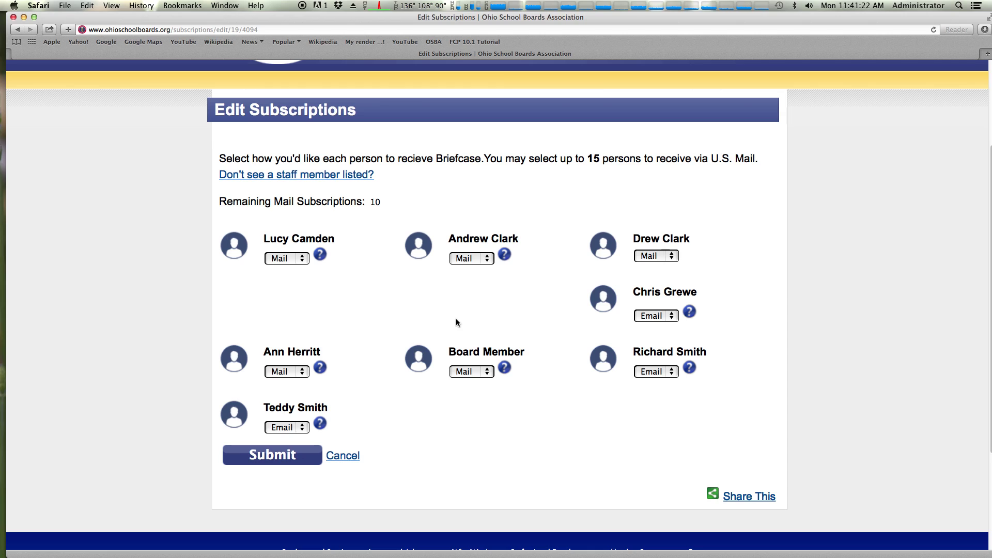
{"action": "left_click", "coordinate": [350, 457]}
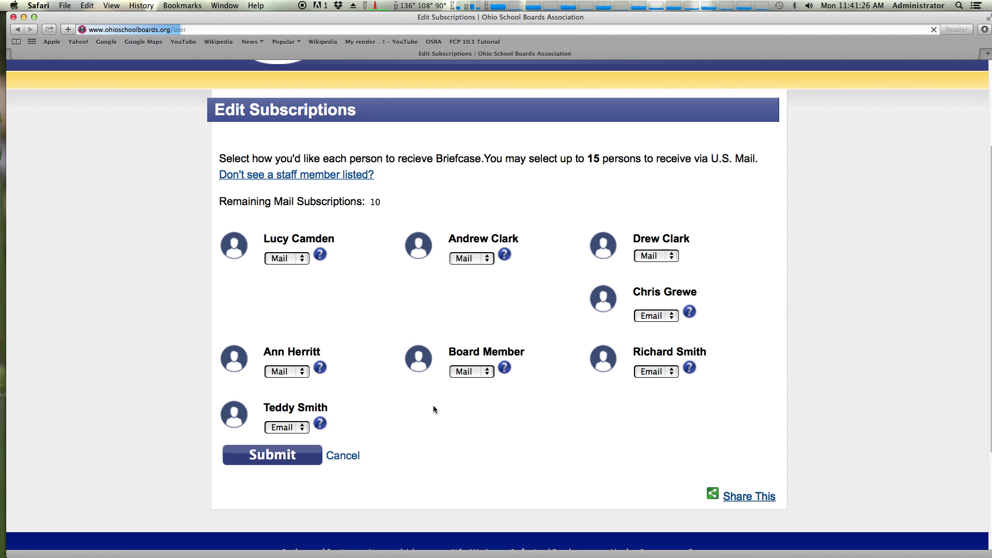
Scroll down and back up through the My Account Roster checklist and contact cards
{"action": "scroll", "coordinate": [425, 370], "scroll_direction": "down", "scroll_amount": 6}
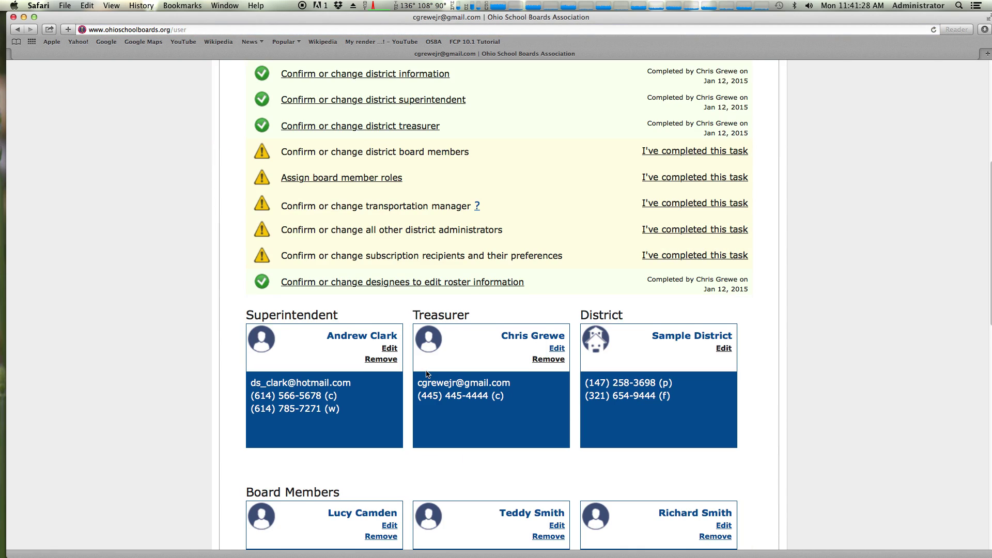
{"action": "scroll", "coordinate": [425, 370], "scroll_direction": "up", "scroll_amount": 5}
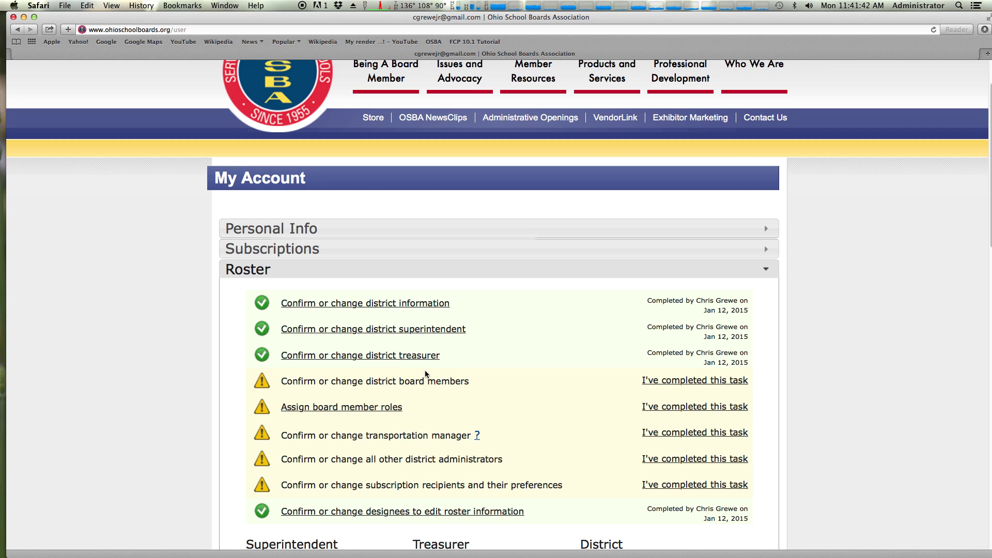
{"action": "scroll", "coordinate": [426, 373], "scroll_direction": "down", "scroll_amount": 15}
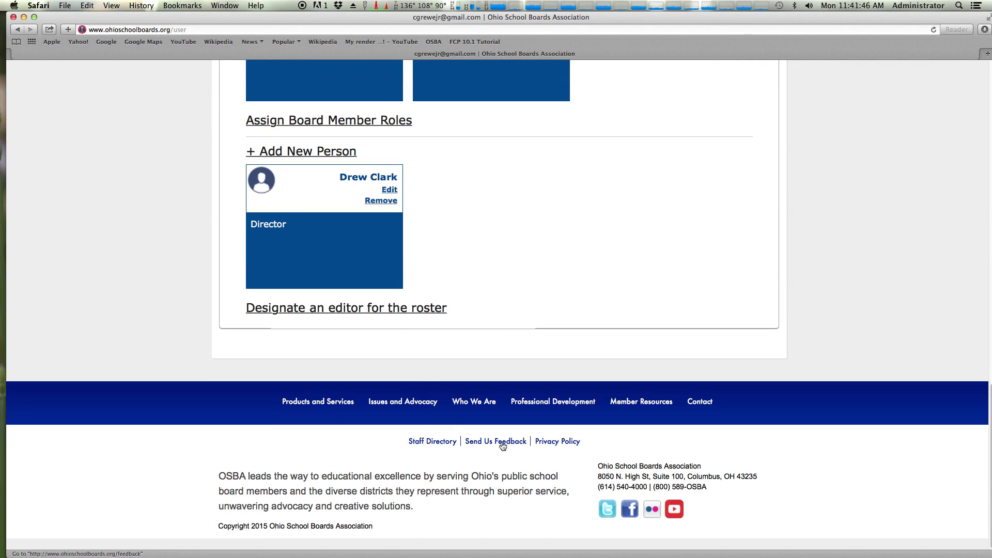
{"action": "scroll", "coordinate": [485, 444], "scroll_direction": "up", "scroll_amount": 15}
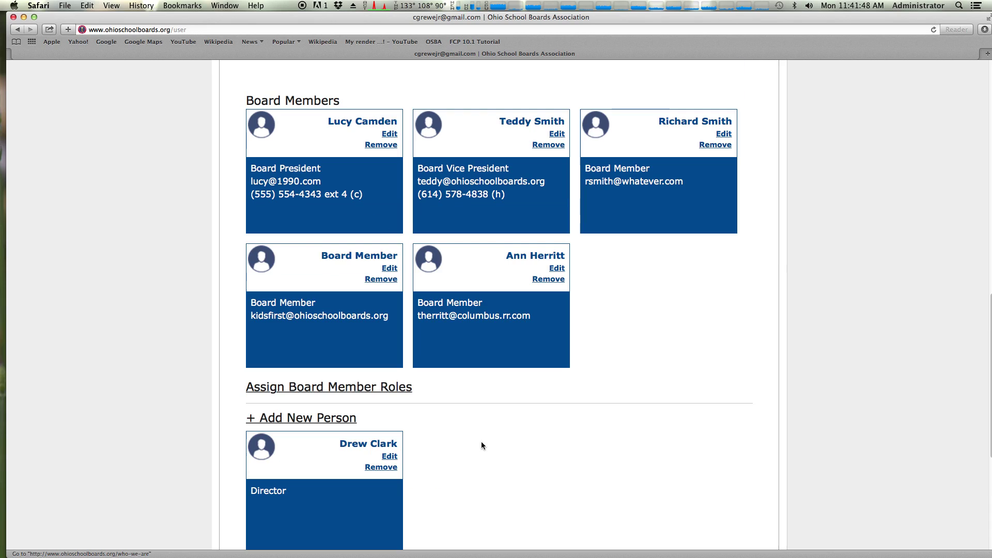
{"action": "scroll", "coordinate": [474, 445], "scroll_direction": "up", "scroll_amount": 3}
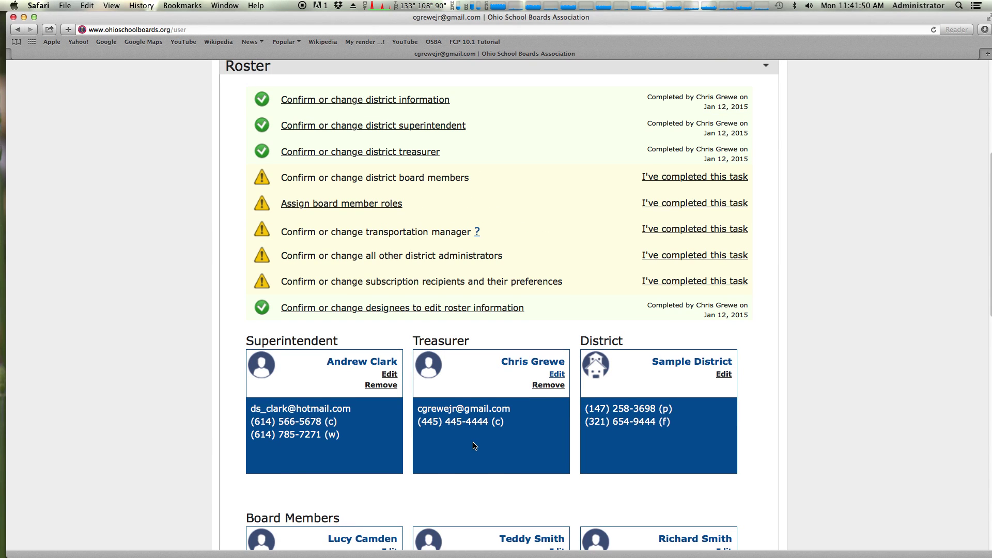